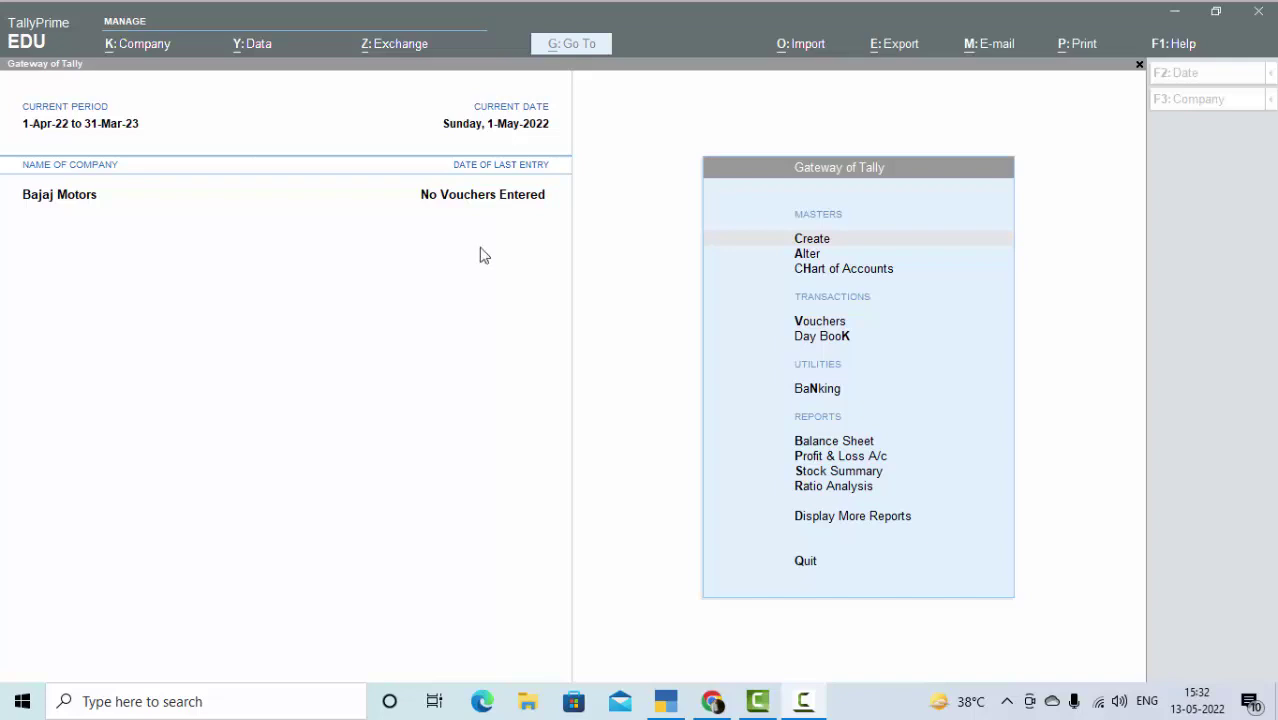
# Start a receipt voucher and configure voucher entry to use Cr/Dr instead of To/By
pyautogui.click(603, 230)
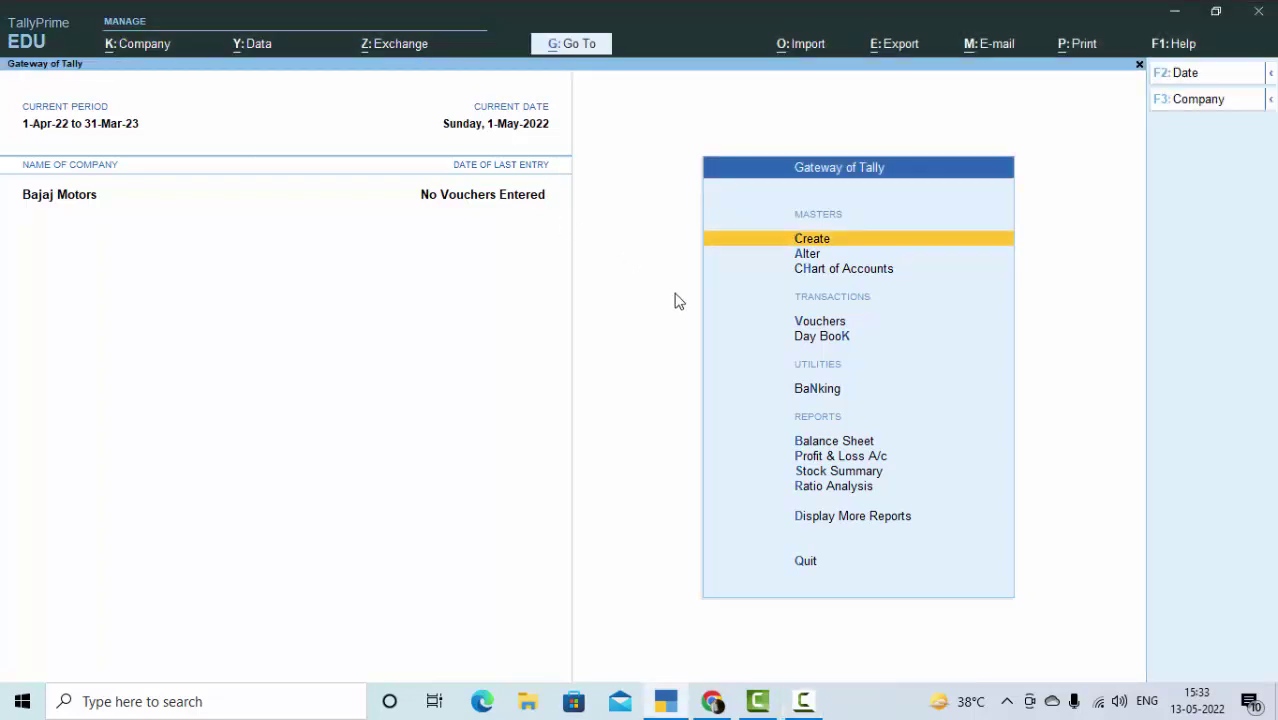
pyautogui.click(805, 322)
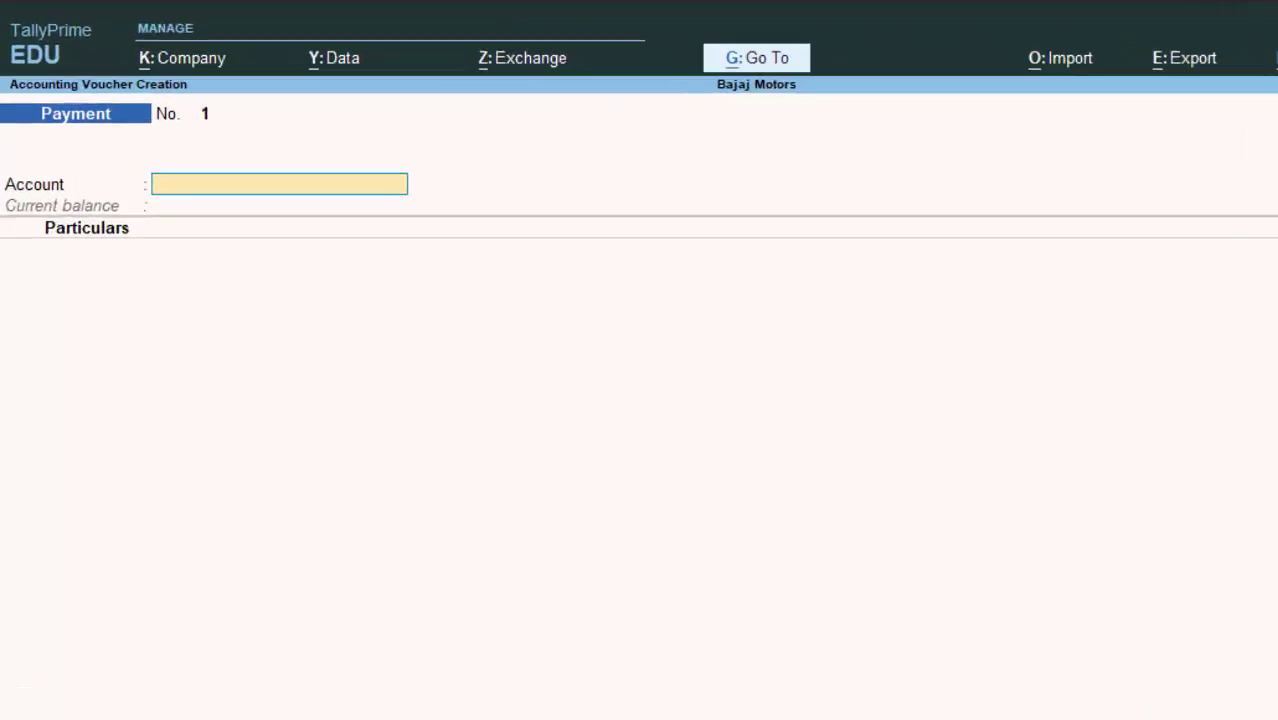
pyautogui.press('F6')
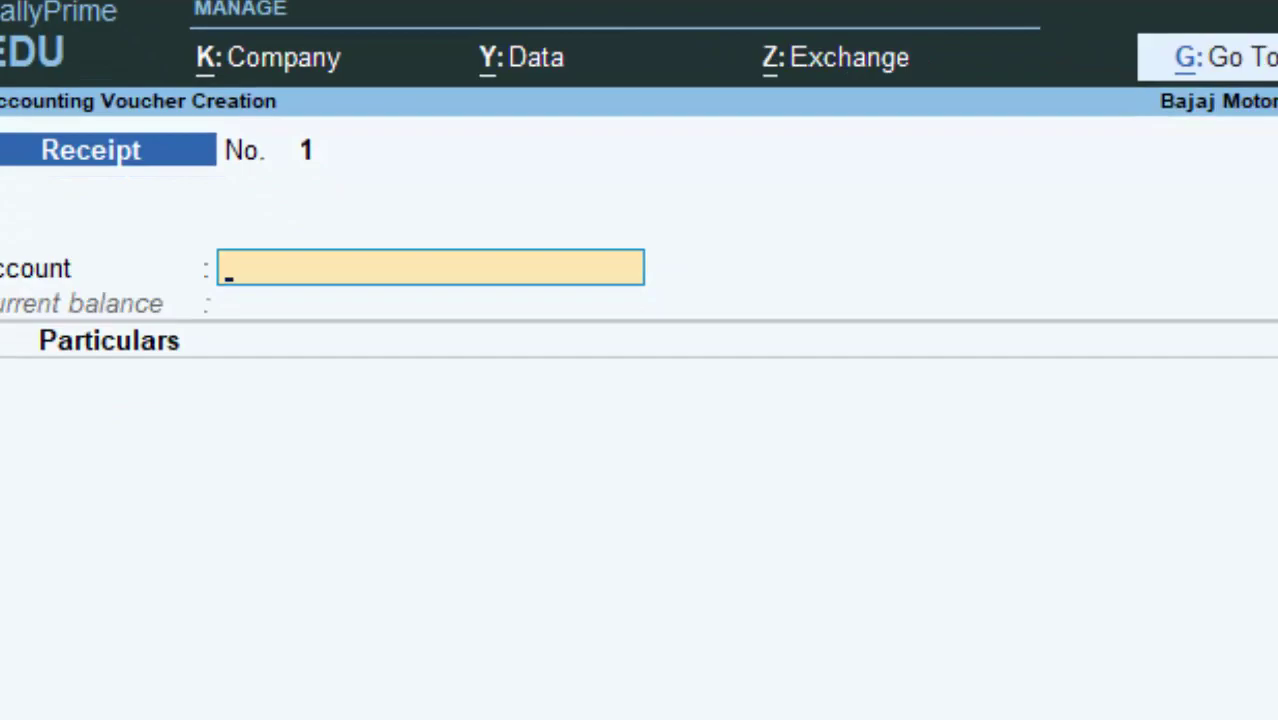
pyautogui.press('F12')
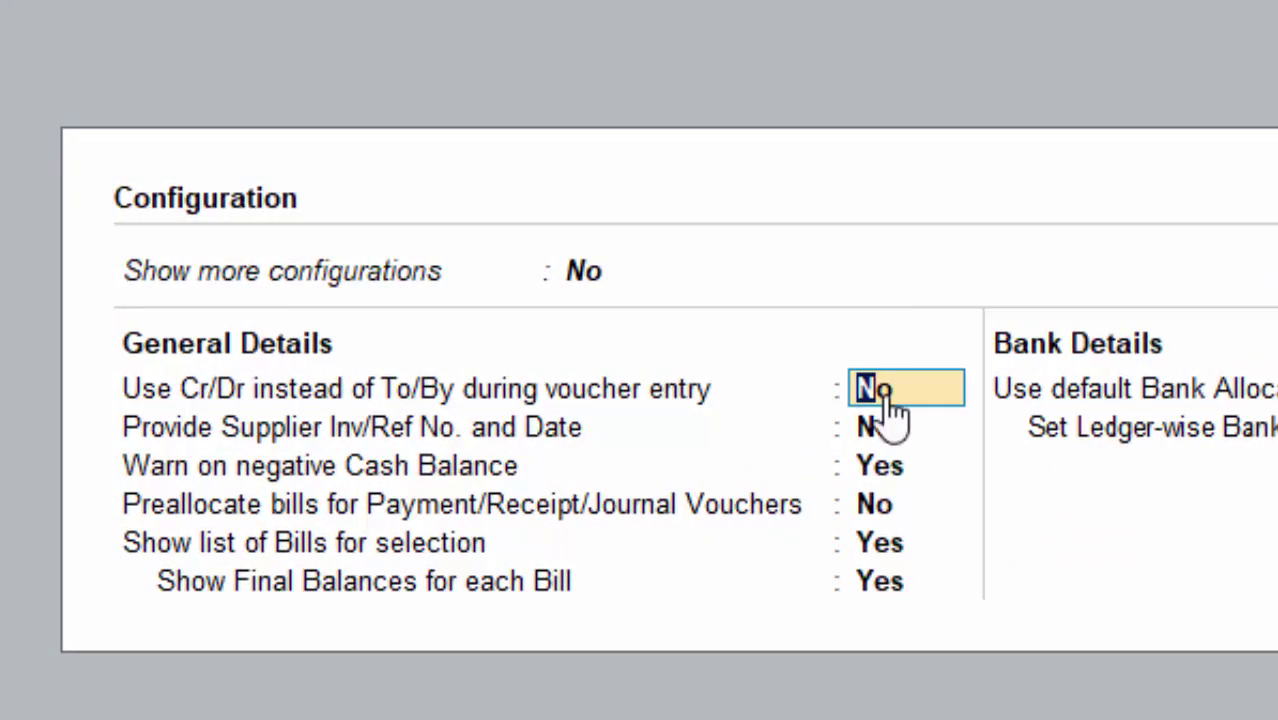
pyautogui.click(905, 390)
pyautogui.hotkey('ctrl', 'a')
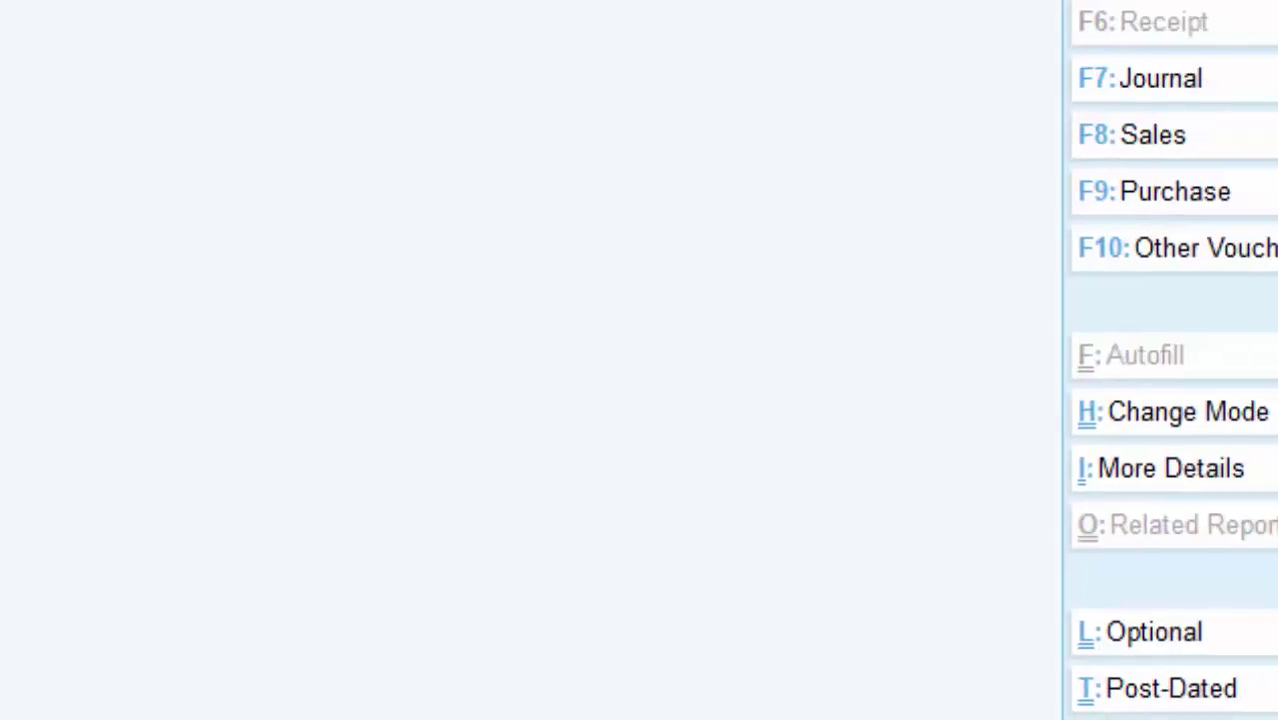
# Change the receipt voucher's mode to Double Entry
pyautogui.hotkey('ctrl', 'h')
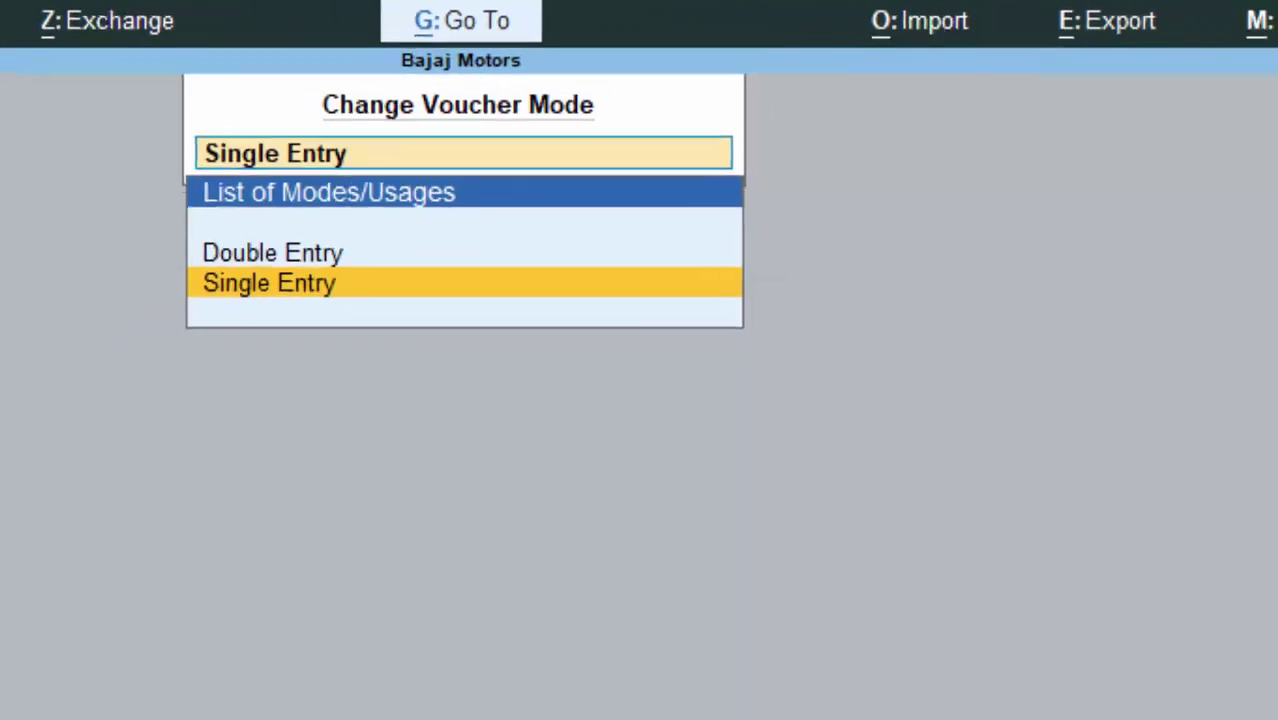
pyautogui.press('Up')
pyautogui.press('Return')
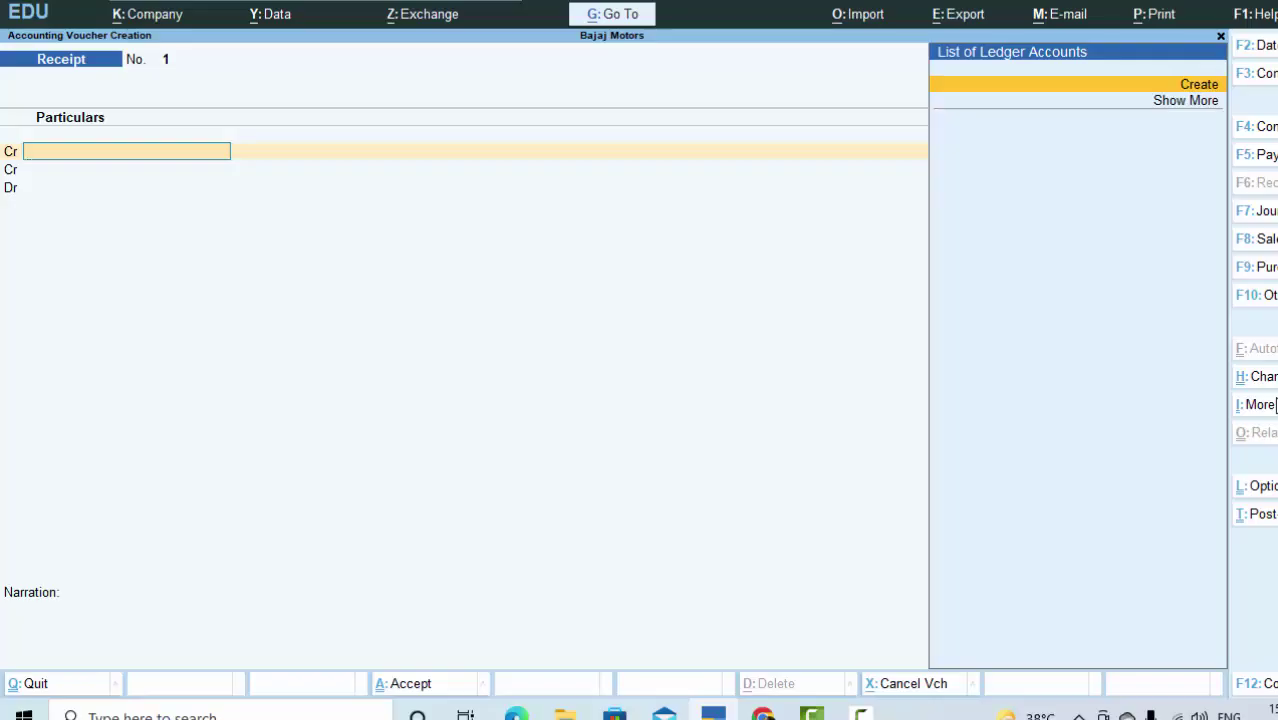
# Create a ledger named Capital A/c under Capital Account from the first credit line, keeping the default details
pyautogui.hotkey('alt', 'c')
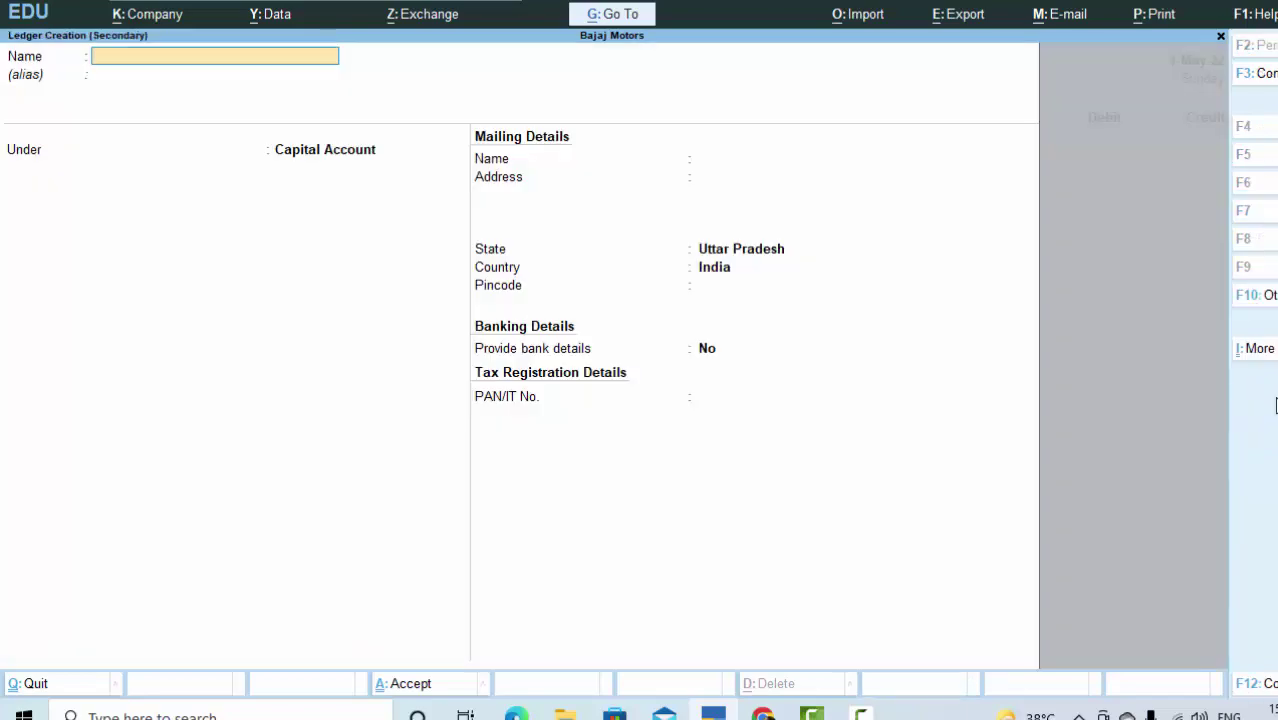
pyautogui.write('Capita')
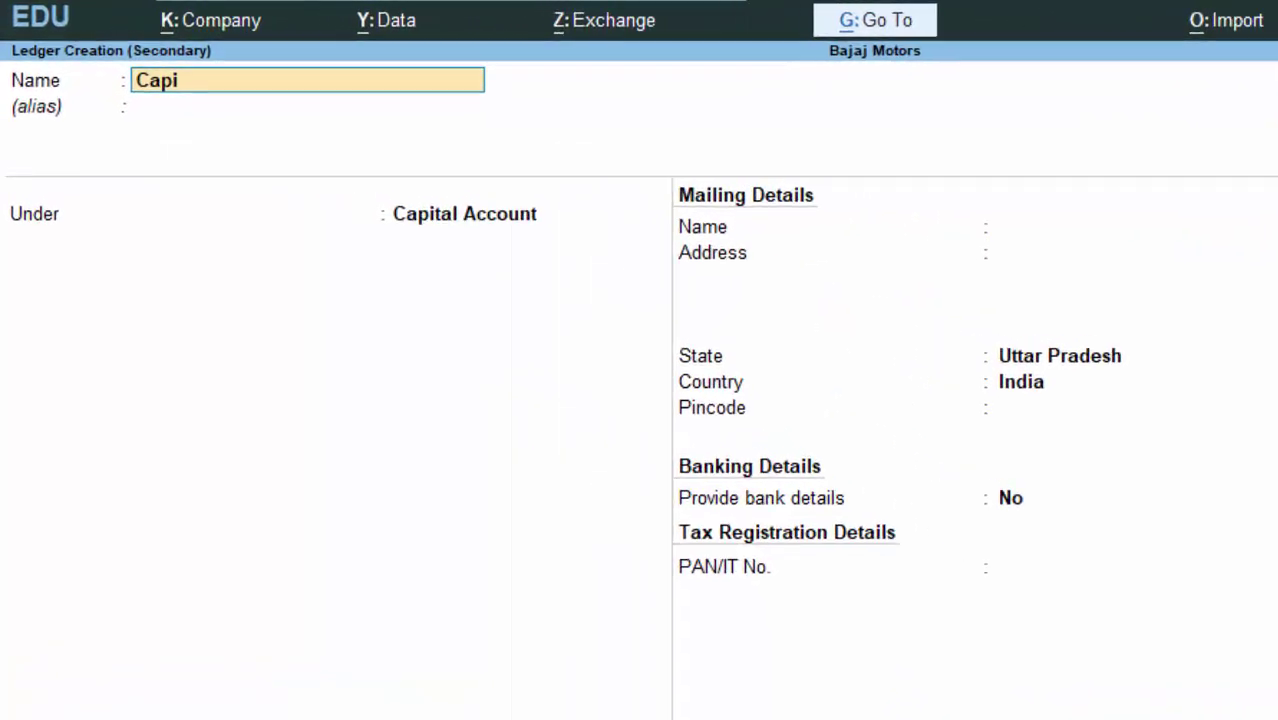
pyautogui.write('l')
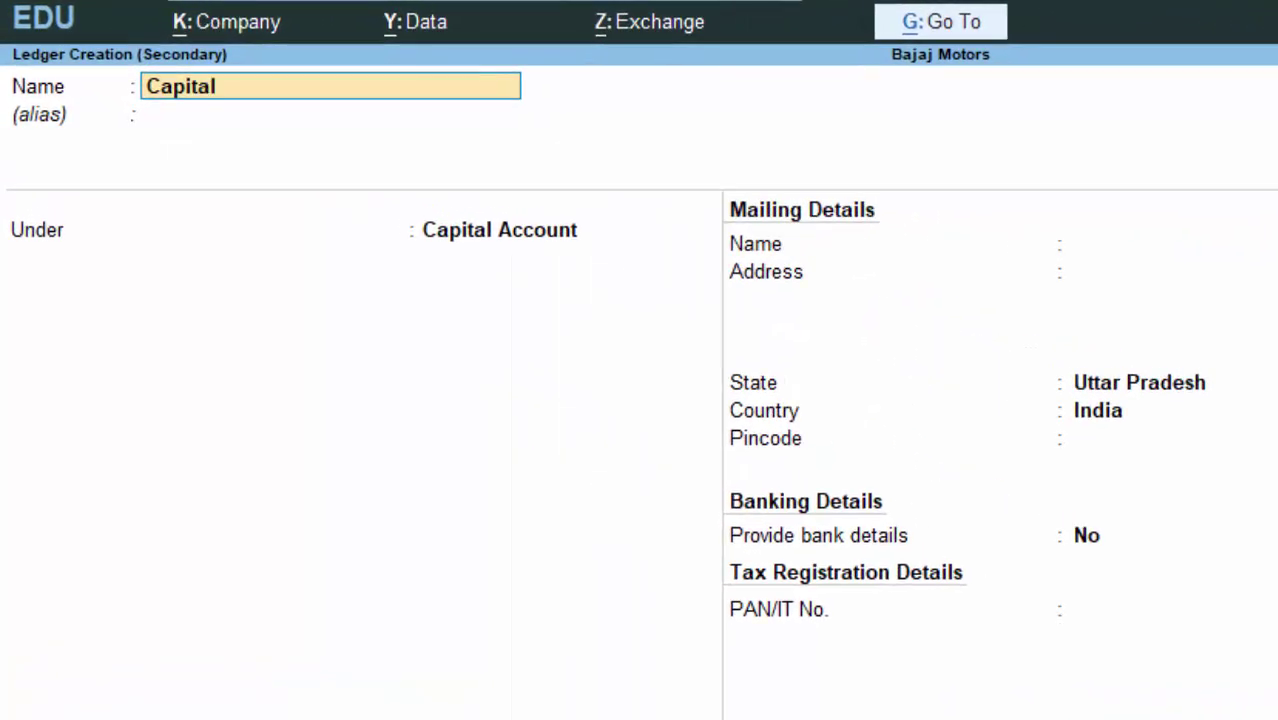
pyautogui.write(' a/c')
pyautogui.press('Return')
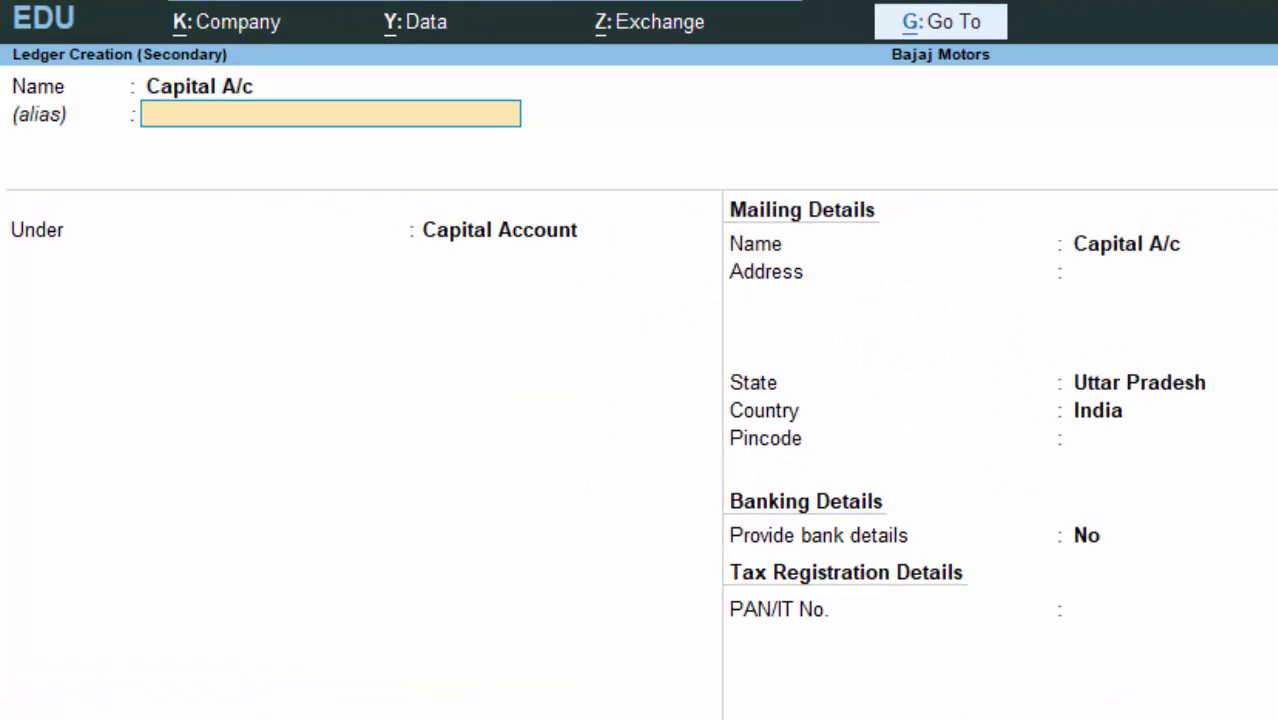
pyautogui.press('Return')
pyautogui.press('Return')
pyautogui.press('Return')
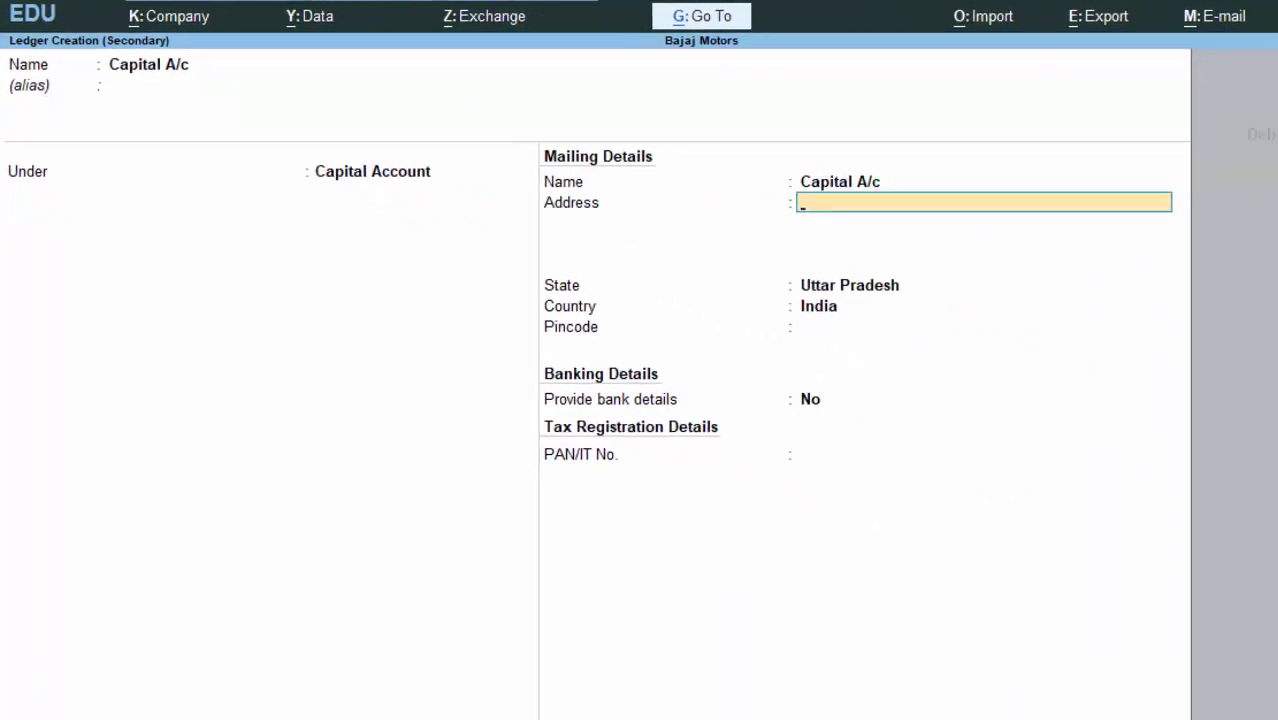
pyautogui.press('Return')
pyautogui.press('Return')
pyautogui.press('Return')
pyautogui.press('Return')
pyautogui.press('Return')
pyautogui.press('Return')
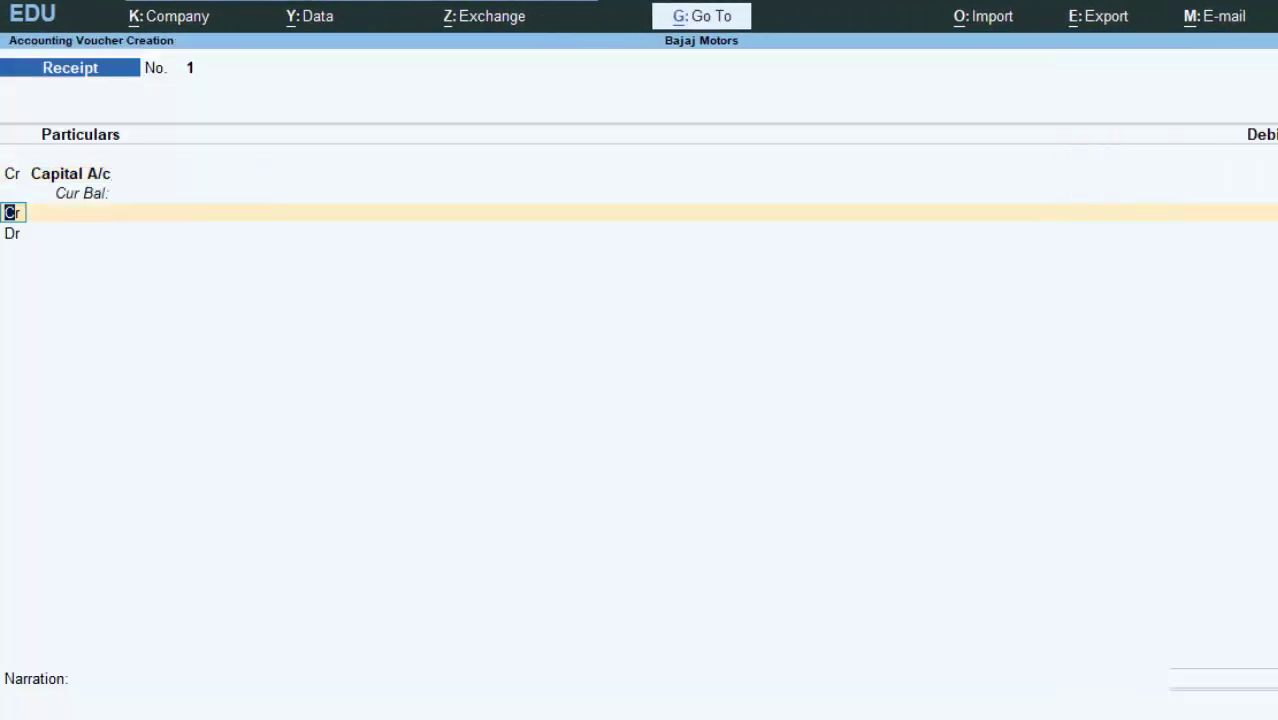
# Credit Capital A/c with 690000 and add Cash and Capital A/c as the debit lines
pyautogui.press('BackSpace')
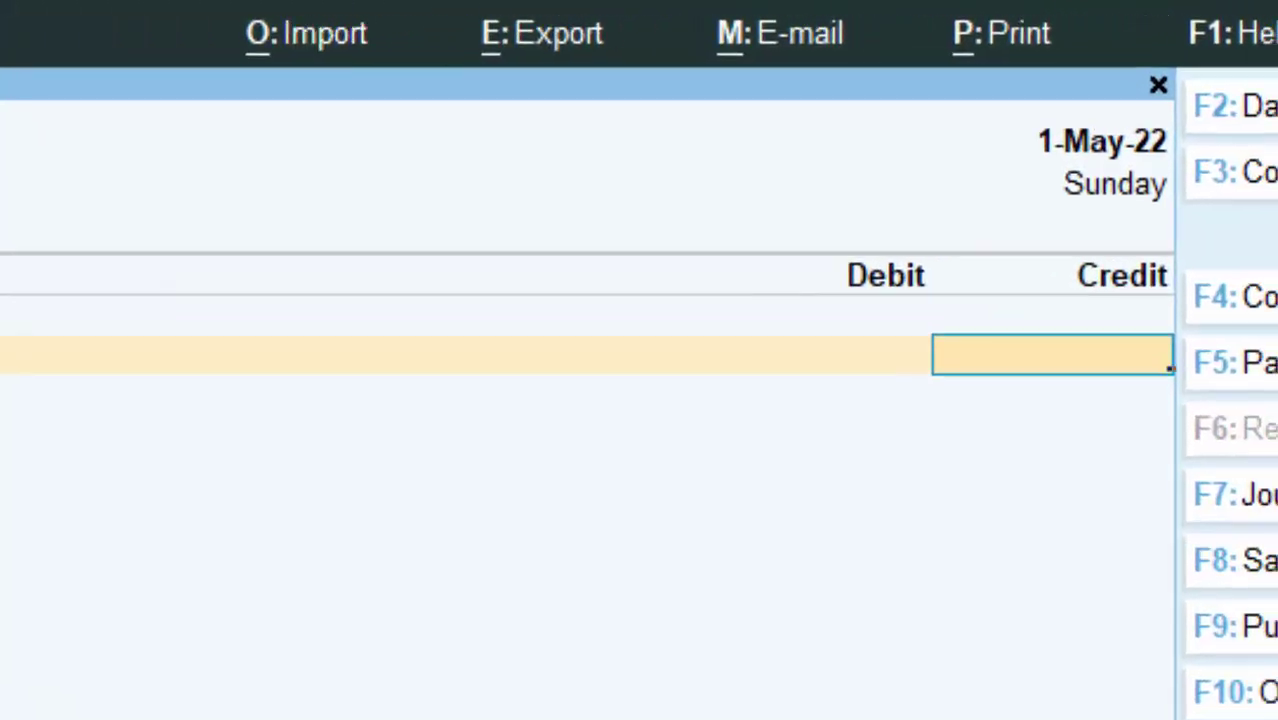
pyautogui.write('690000')
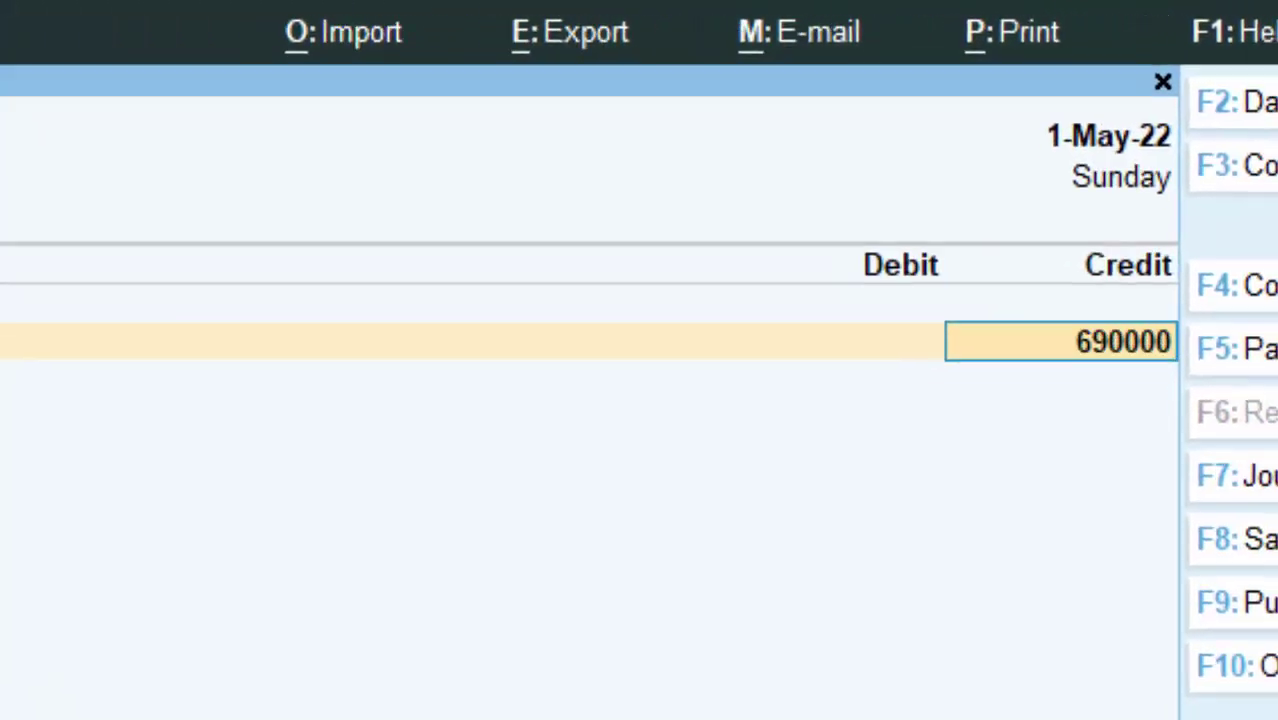
pyautogui.press('Return')
pyautogui.press('Return')
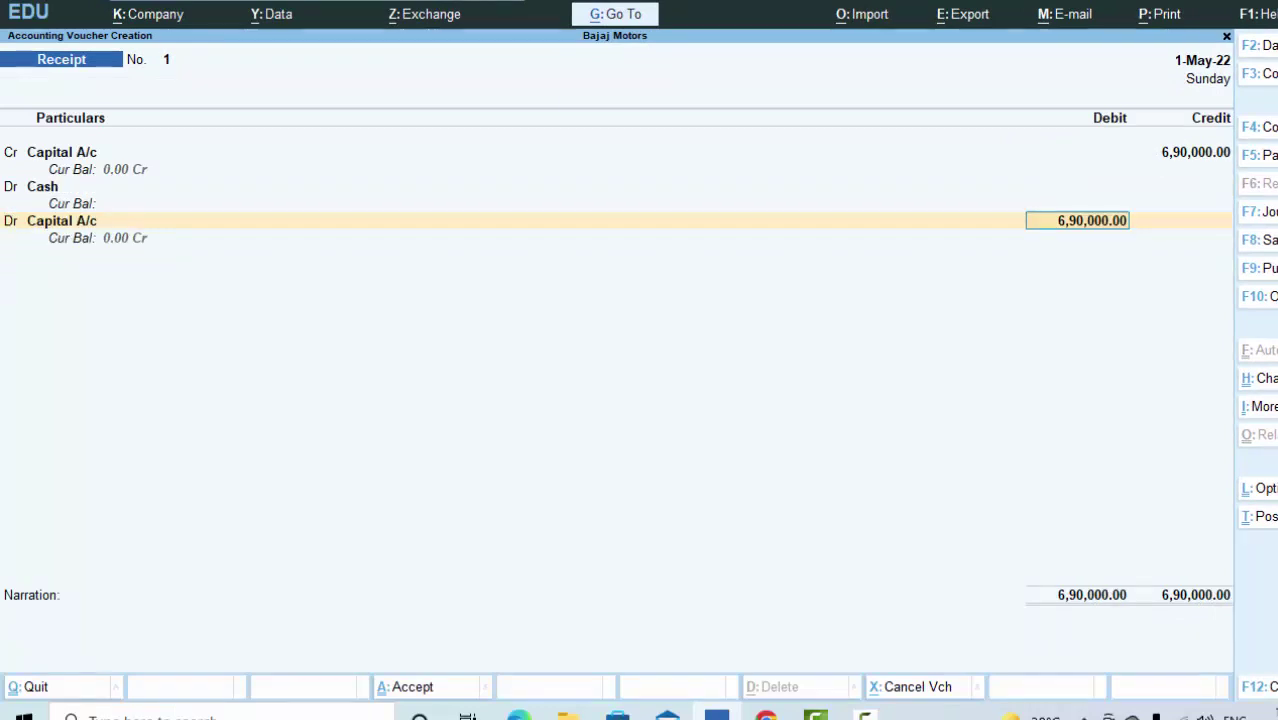
# Keep Capital A/c as the final debit line at 6,90,000.00, accept the receipt without narration and return to the Gateway of Tally
pyautogui.hotkey('shift', 'Tab')
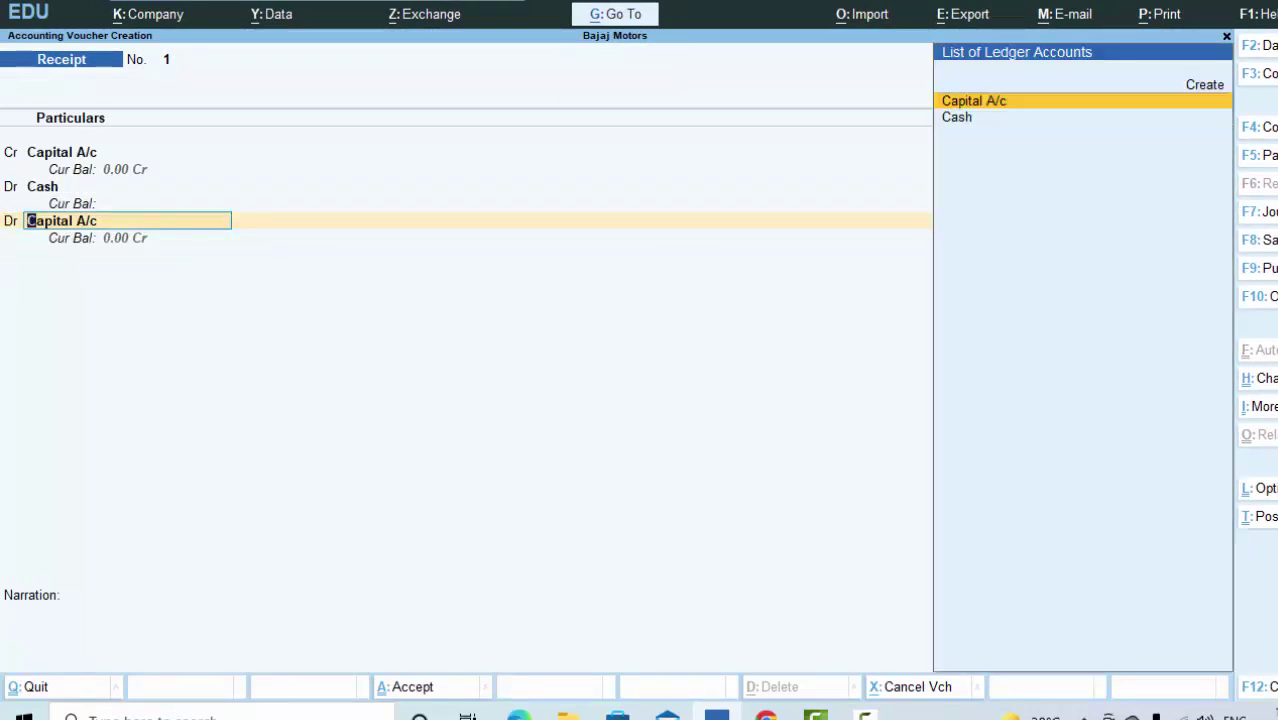
pyautogui.press('Return')
pyautogui.press('Return')
pyautogui.press('Return')
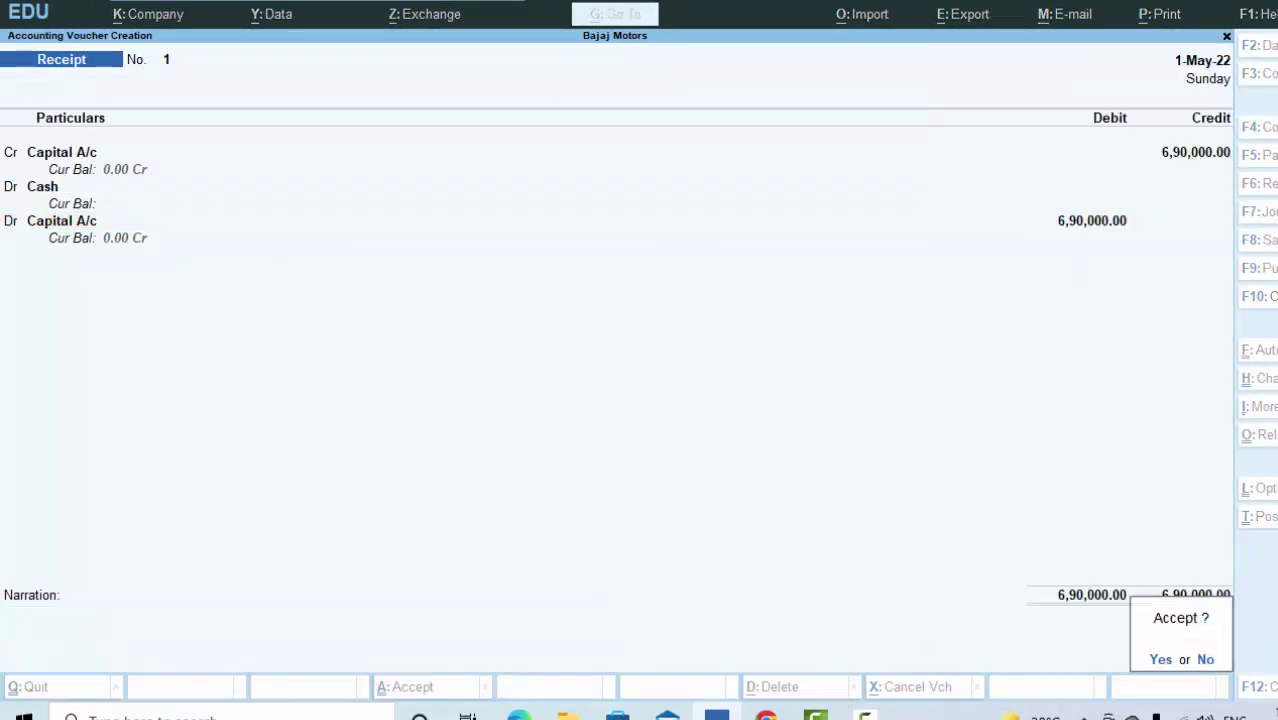
pyautogui.press('Return')
pyautogui.press('Escape')
pyautogui.press('Escape')
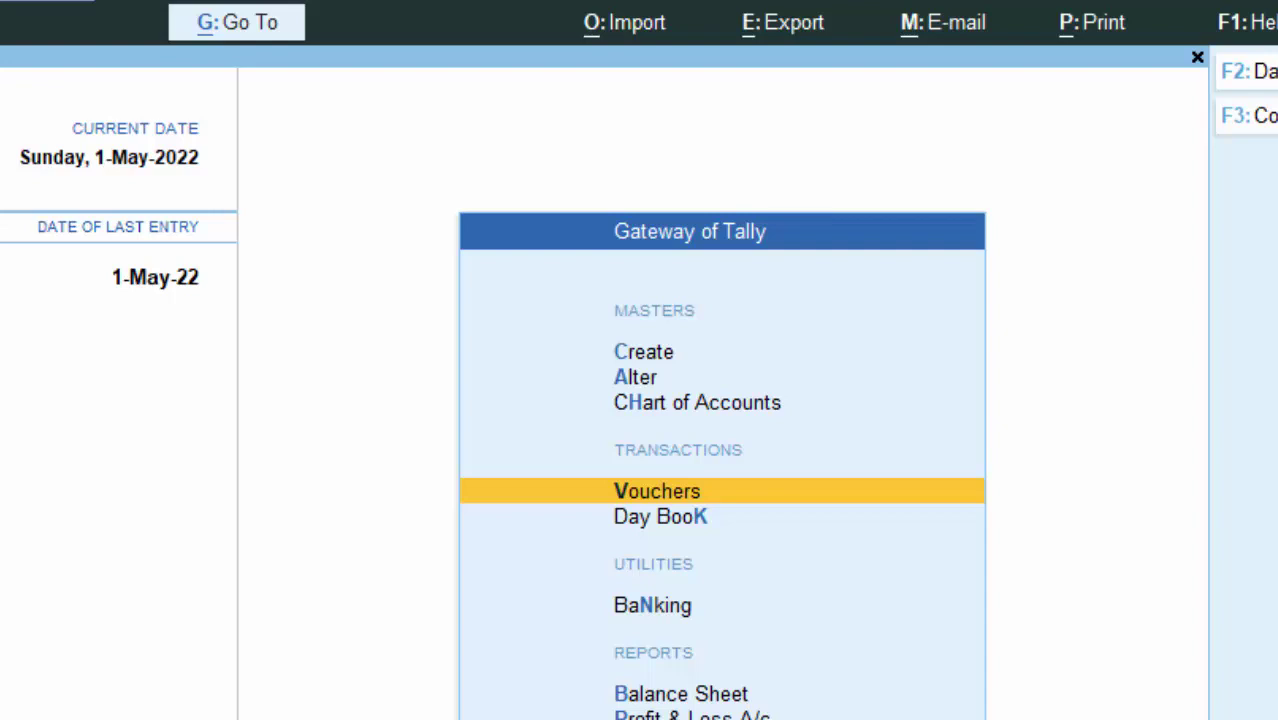
# Start a new ledger master named Tea, without an alias
pyautogui.press('Up')
pyautogui.press('Up')
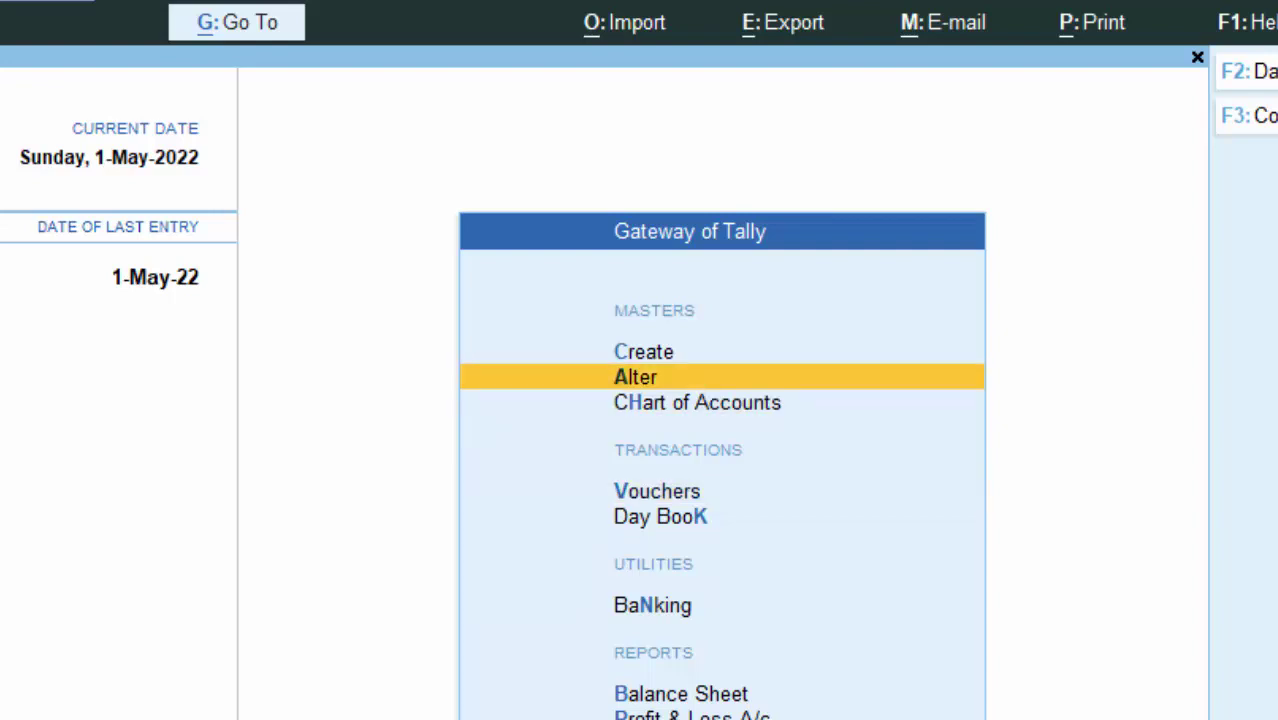
pyautogui.press('Up')
pyautogui.press('Return')
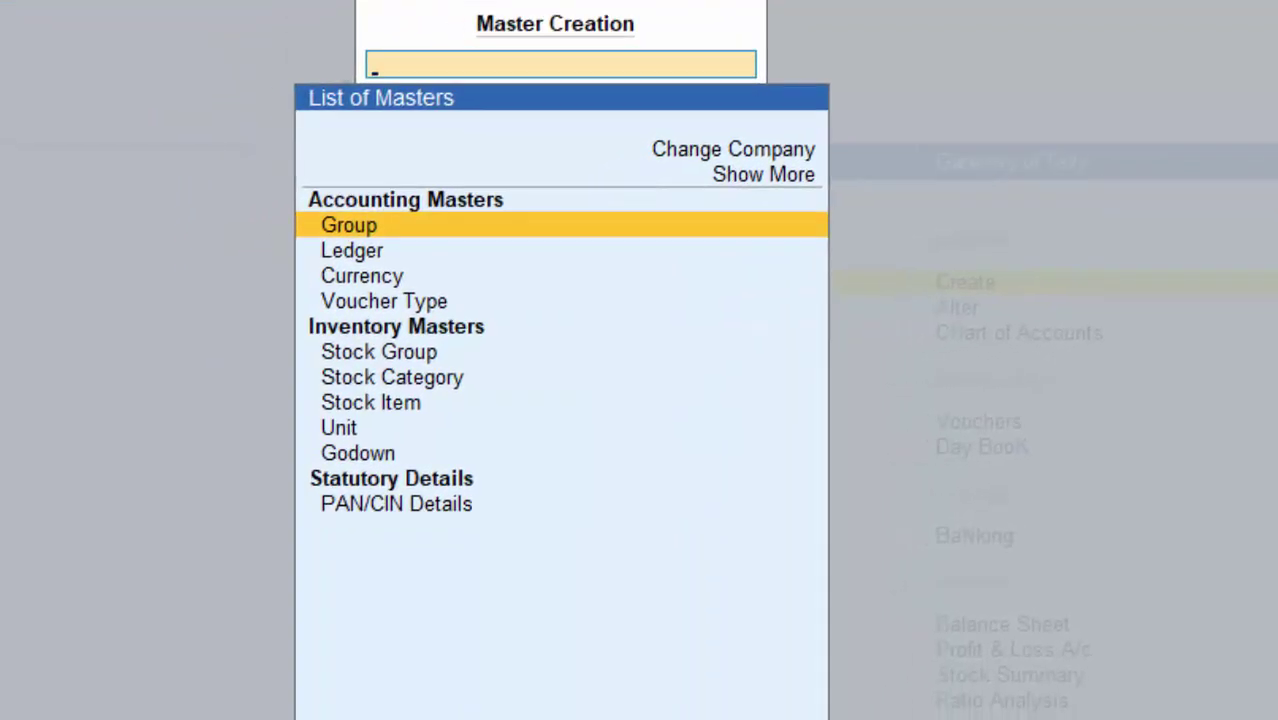
pyautogui.press('Down')
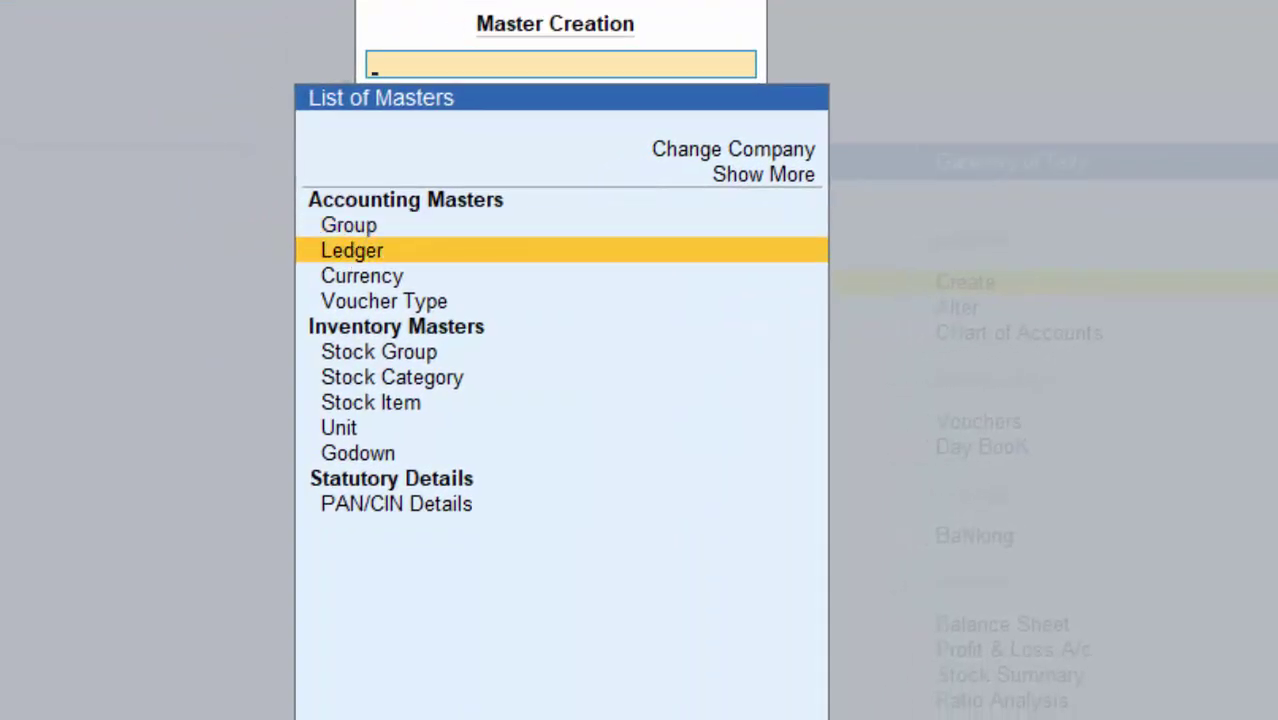
pyautogui.press('Return')
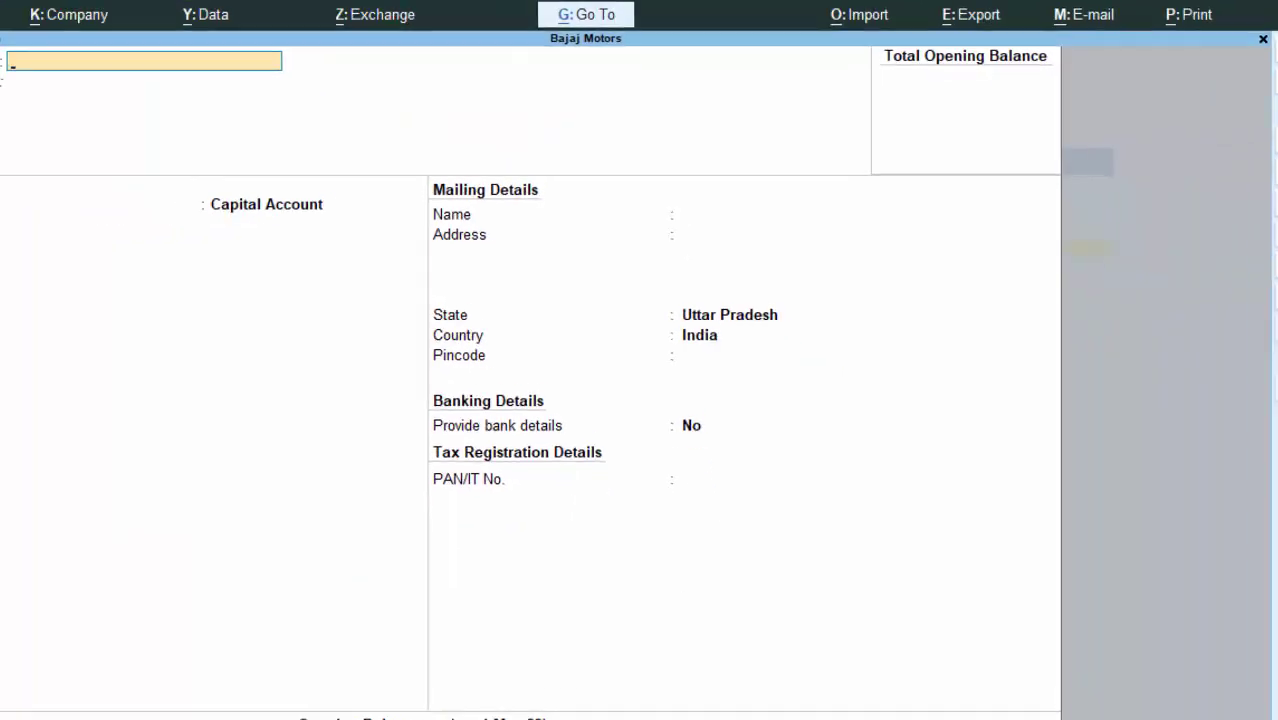
pyautogui.write('Tea')
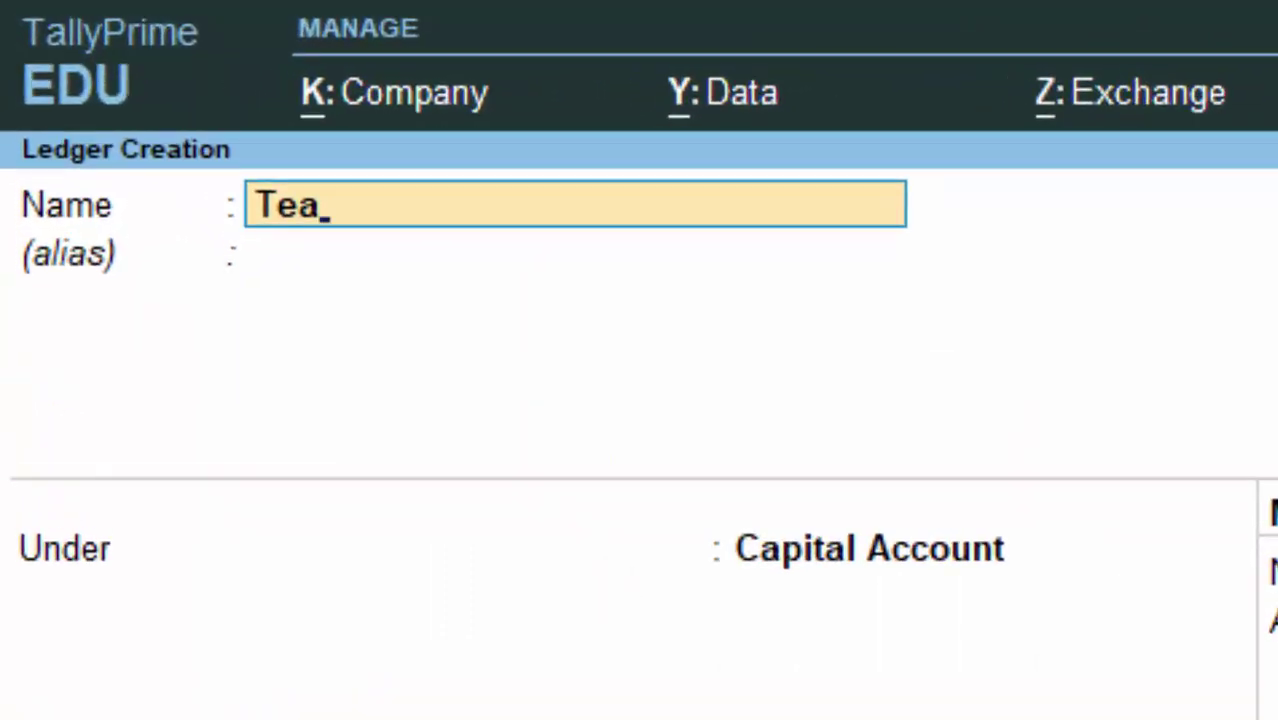
pyautogui.press('Return')
pyautogui.press('Return')
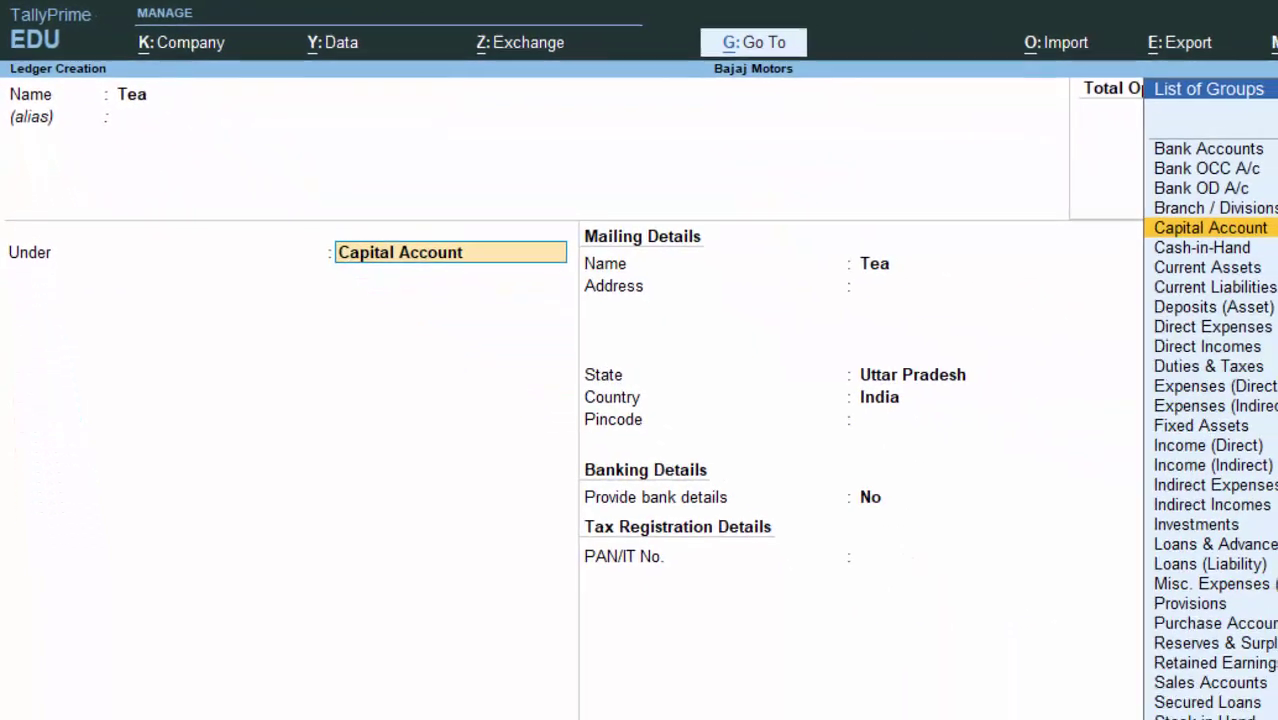
# Place the Tea ledger under Indirect Expenses with ledger type Not Applicable and no bank details, save it and leave ledger creation
pyautogui.press('BackSpace')
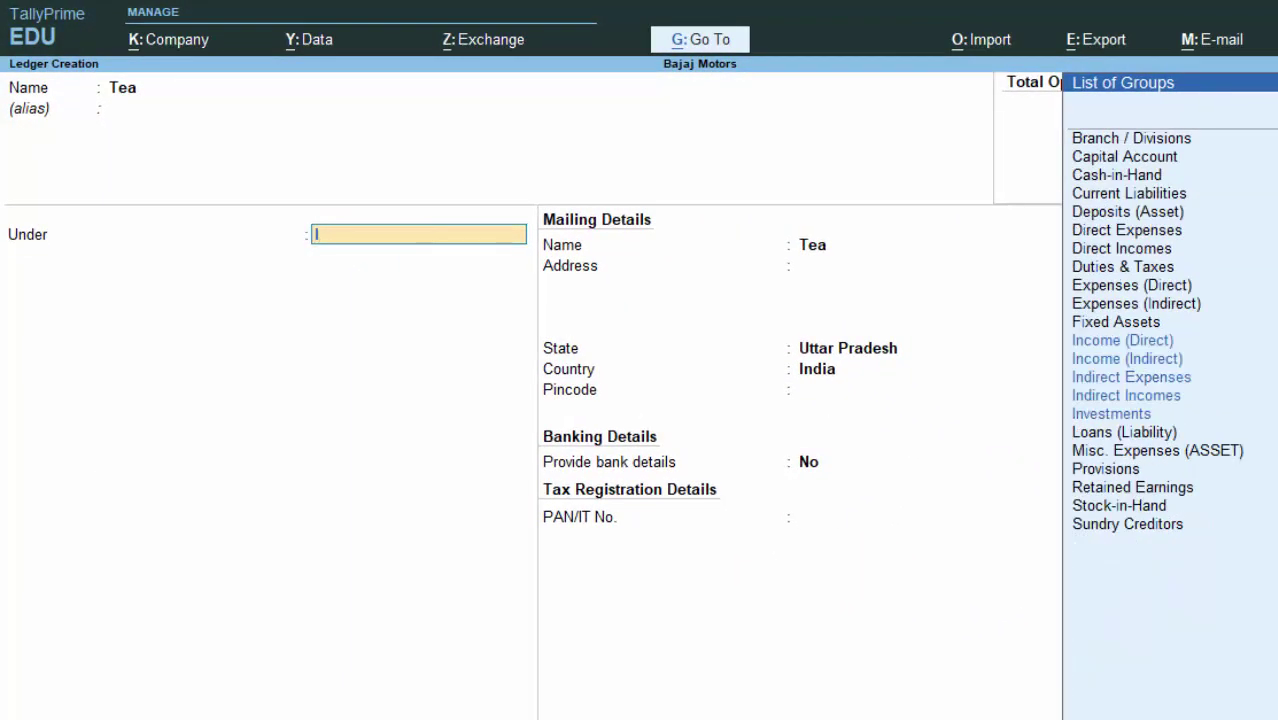
pyautogui.press('Down')
pyautogui.press('Down')
pyautogui.press('Down')
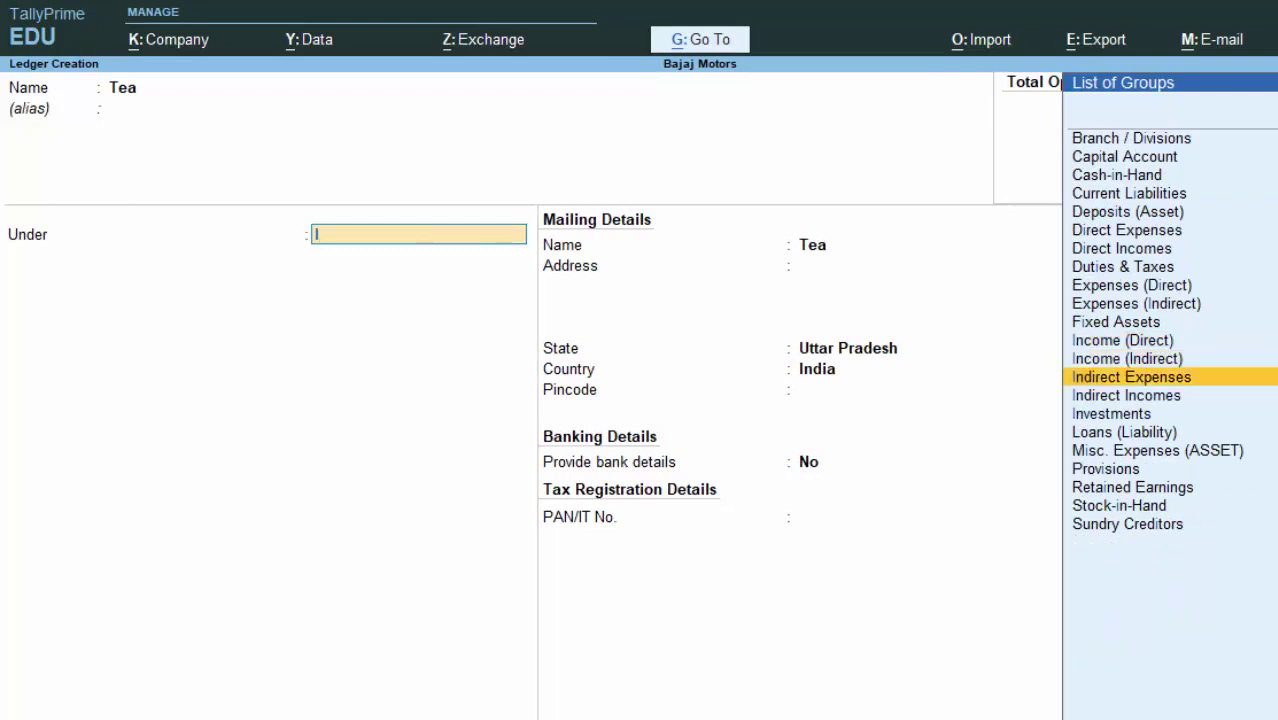
pyautogui.press('Return')
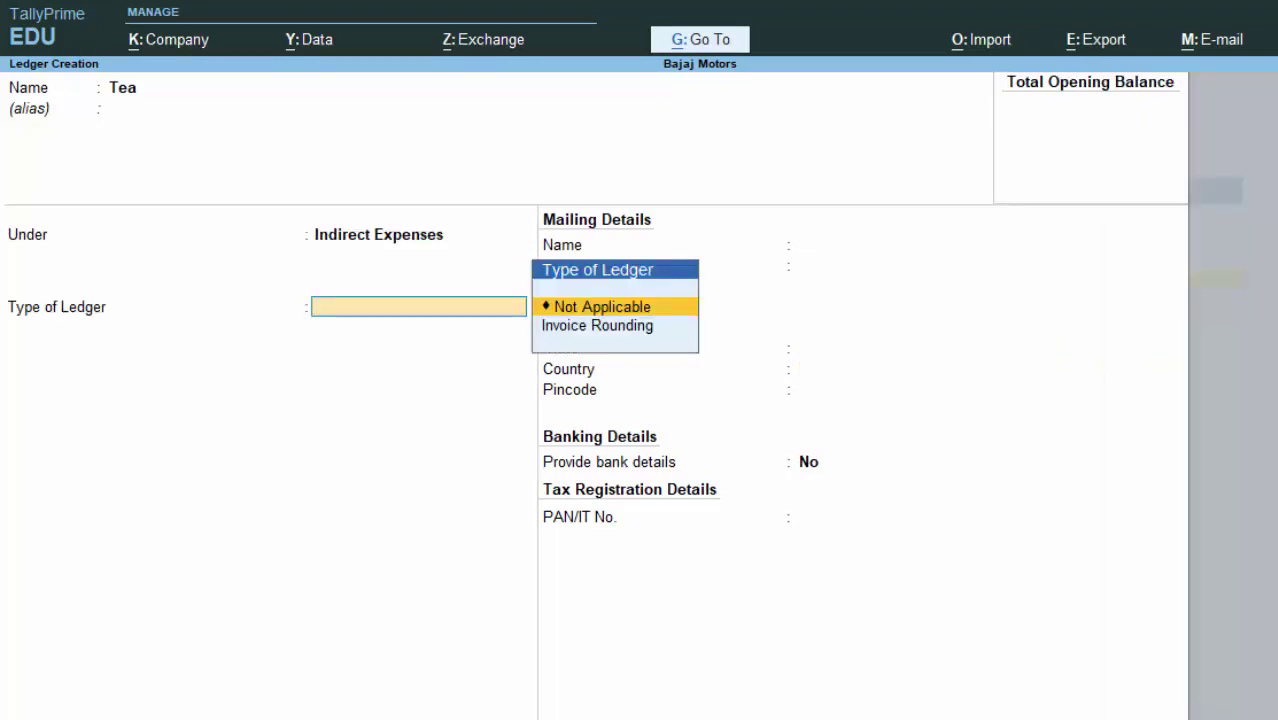
pyautogui.press('Return')
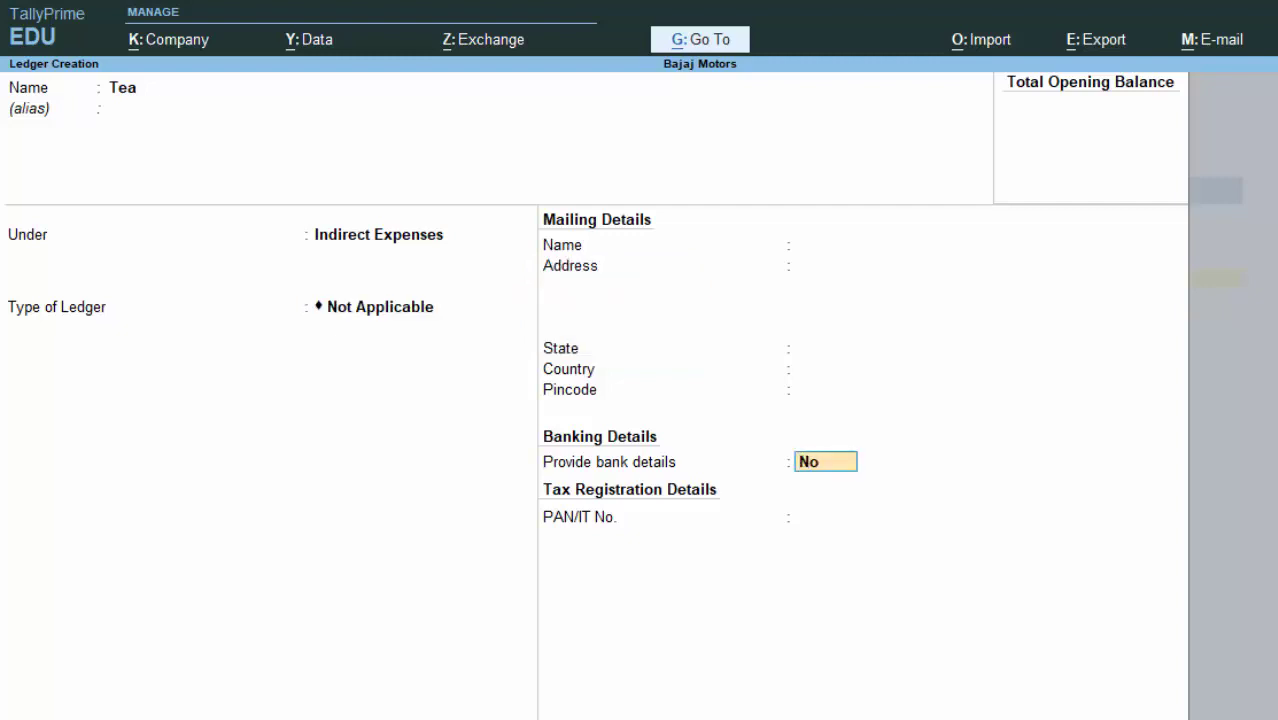
pyautogui.press('Return')
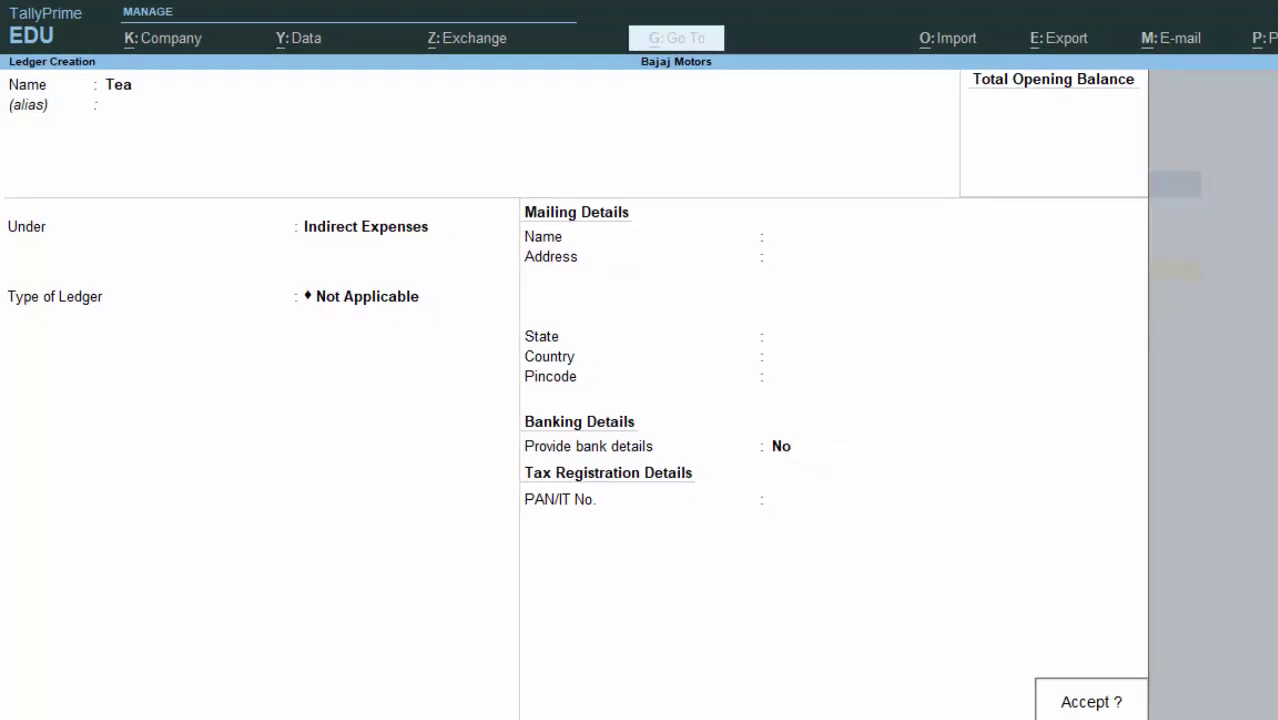
pyautogui.press('Return')
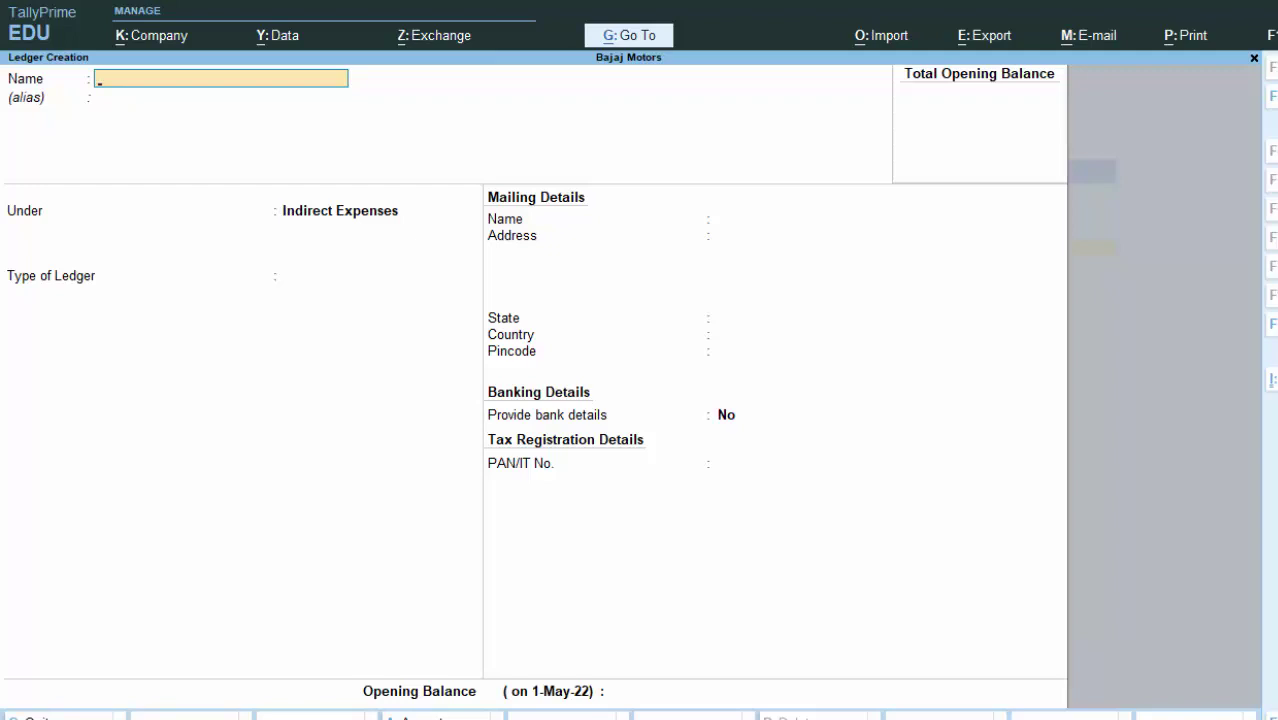
pyautogui.press('Escape')
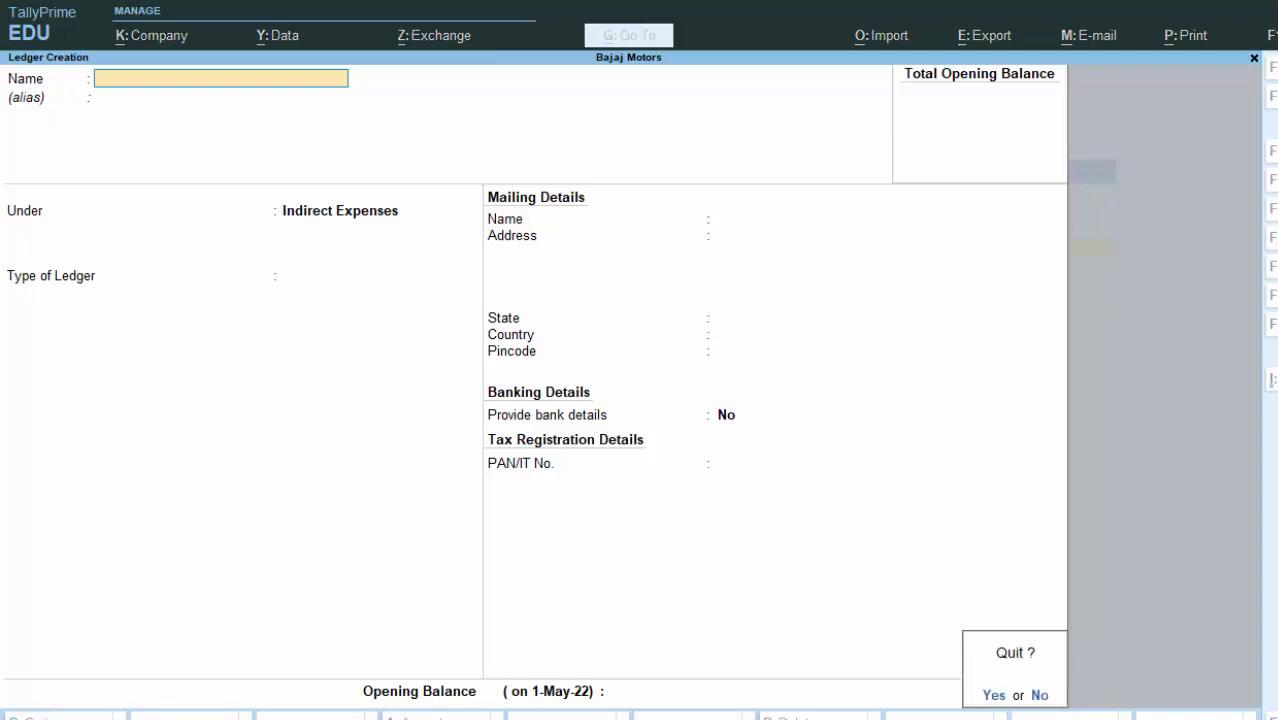
pyautogui.press('y')
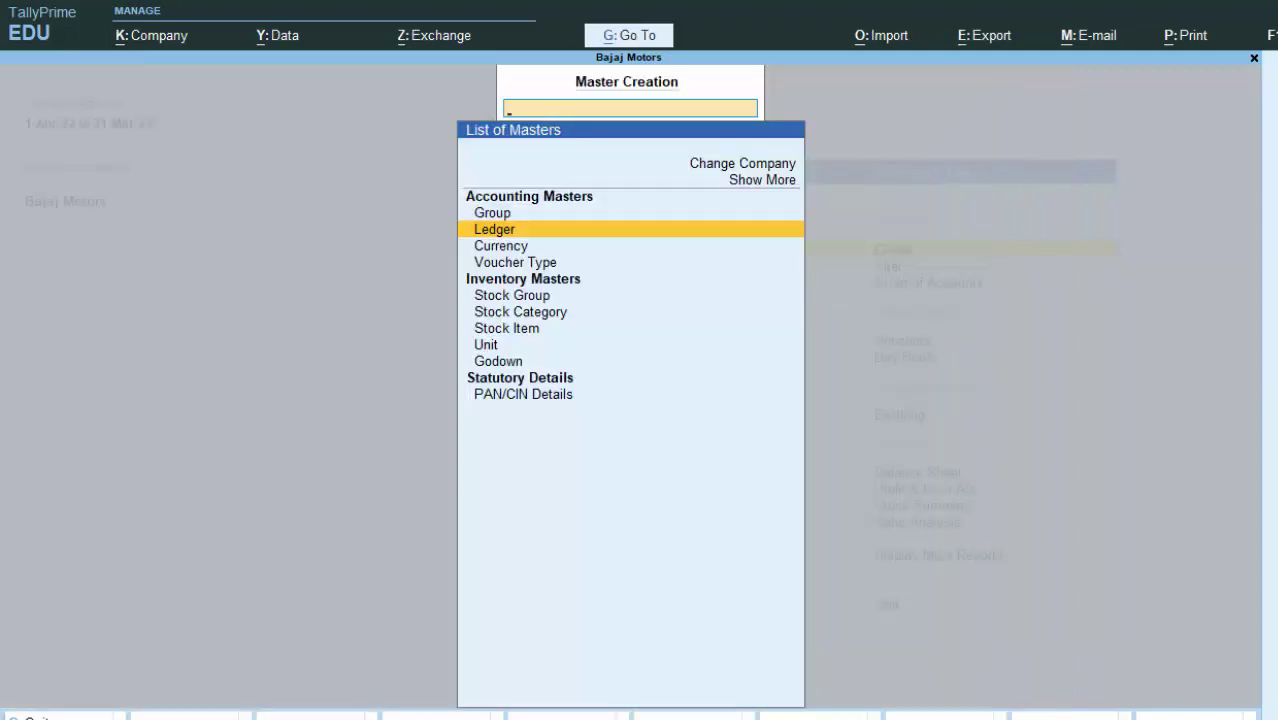
pyautogui.press('Escape')
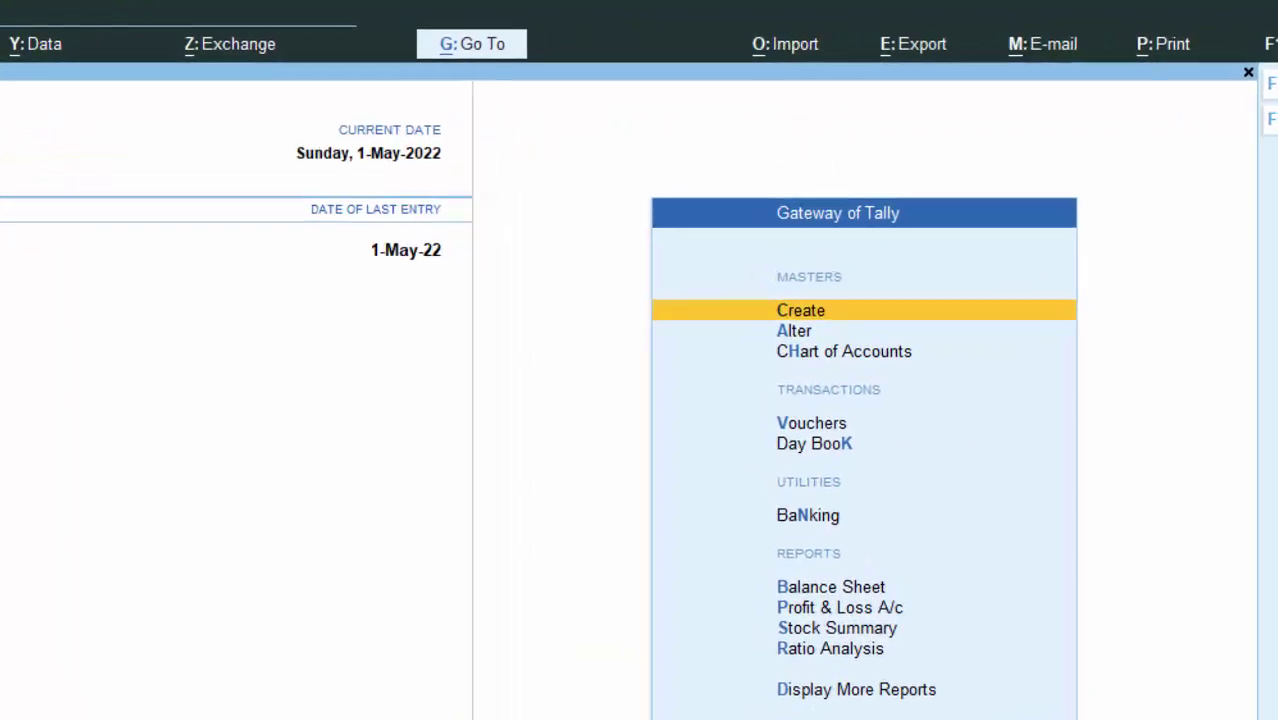
# Start a new voucher type master named Petty Cash, without an alias
pyautogui.press('Return')
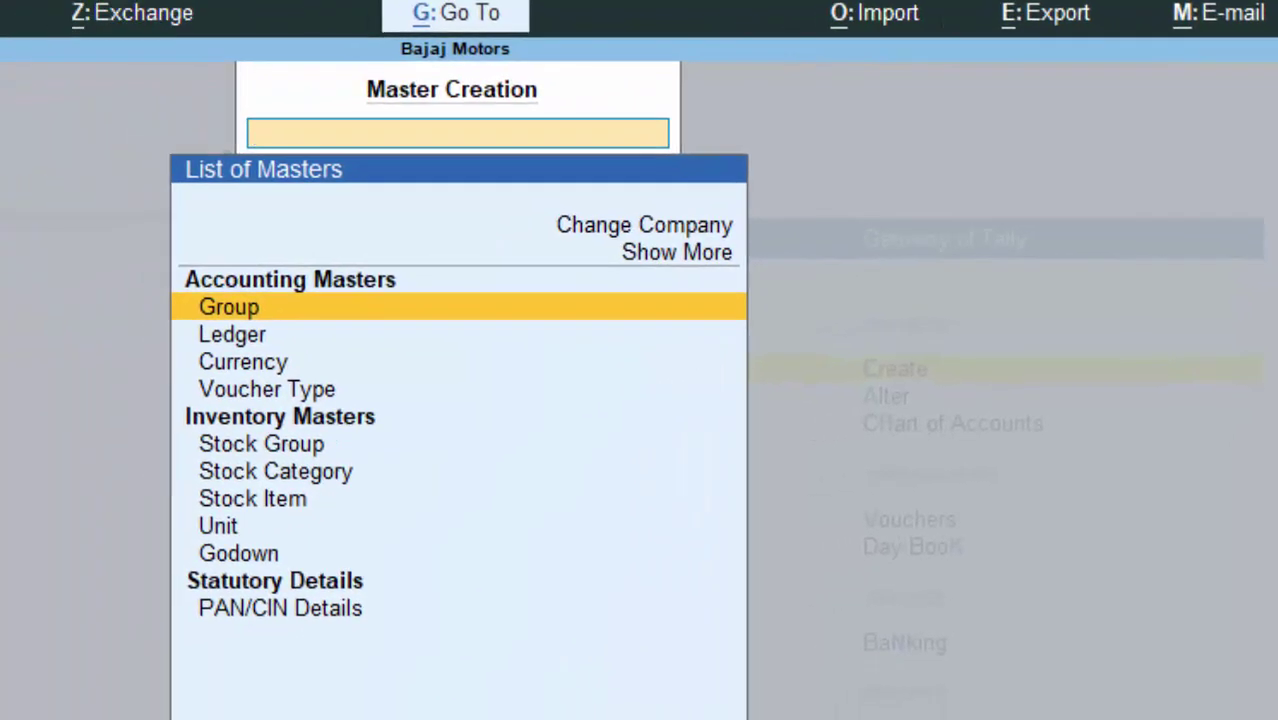
pyautogui.press('Down')
pyautogui.press('Down')
pyautogui.press('Down')
pyautogui.press('Down')
pyautogui.press('Down')
pyautogui.press('Up')
pyautogui.press('Up')
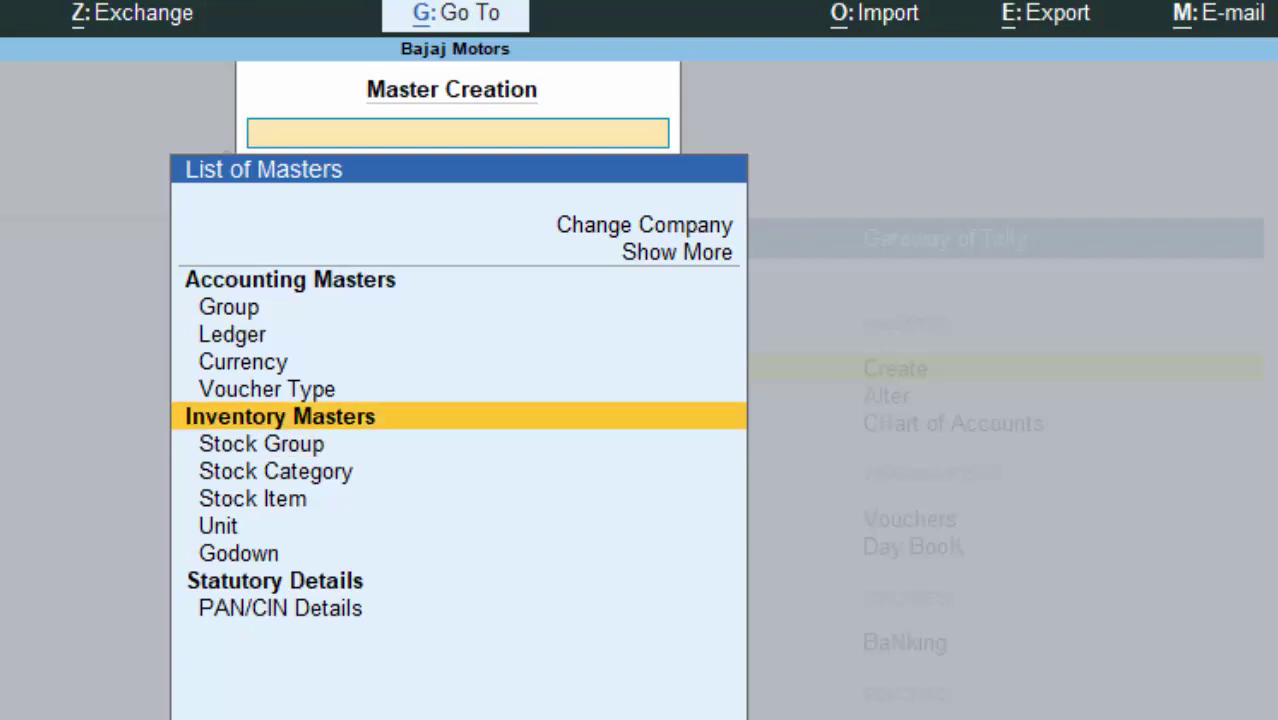
pyautogui.press('Return')
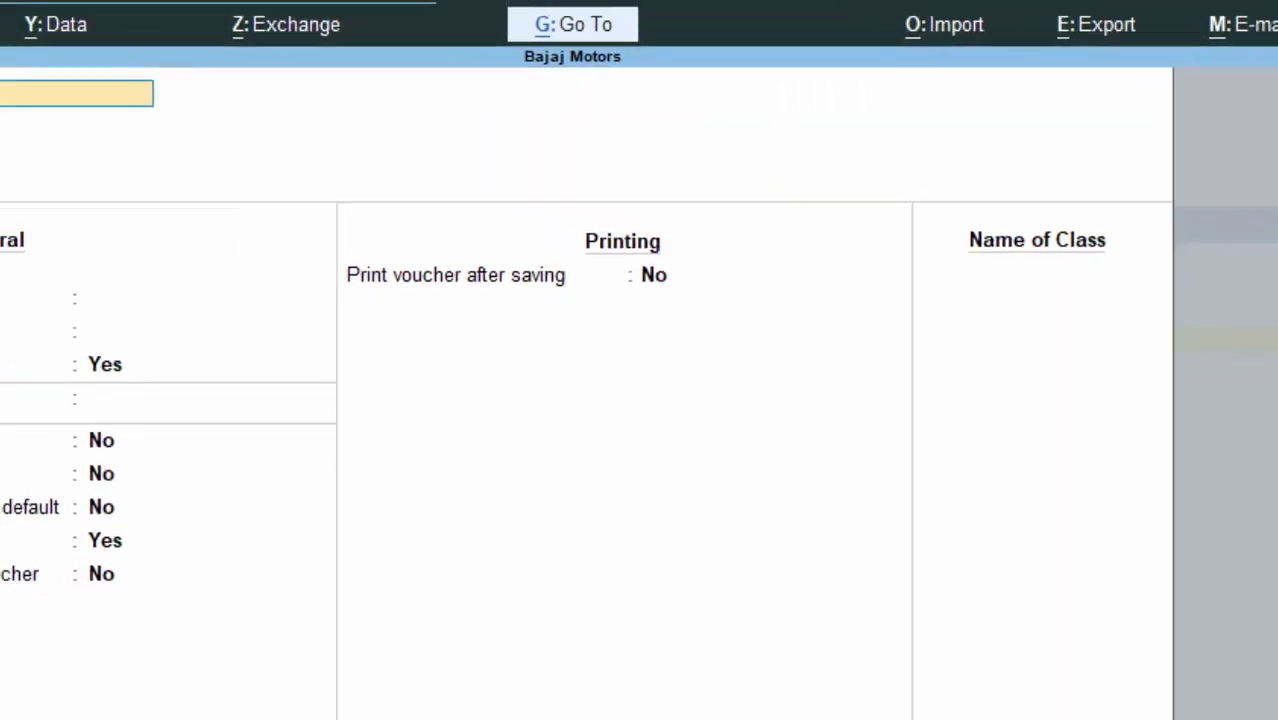
pyautogui.write('Pe')
pyautogui.write('tty Cas')
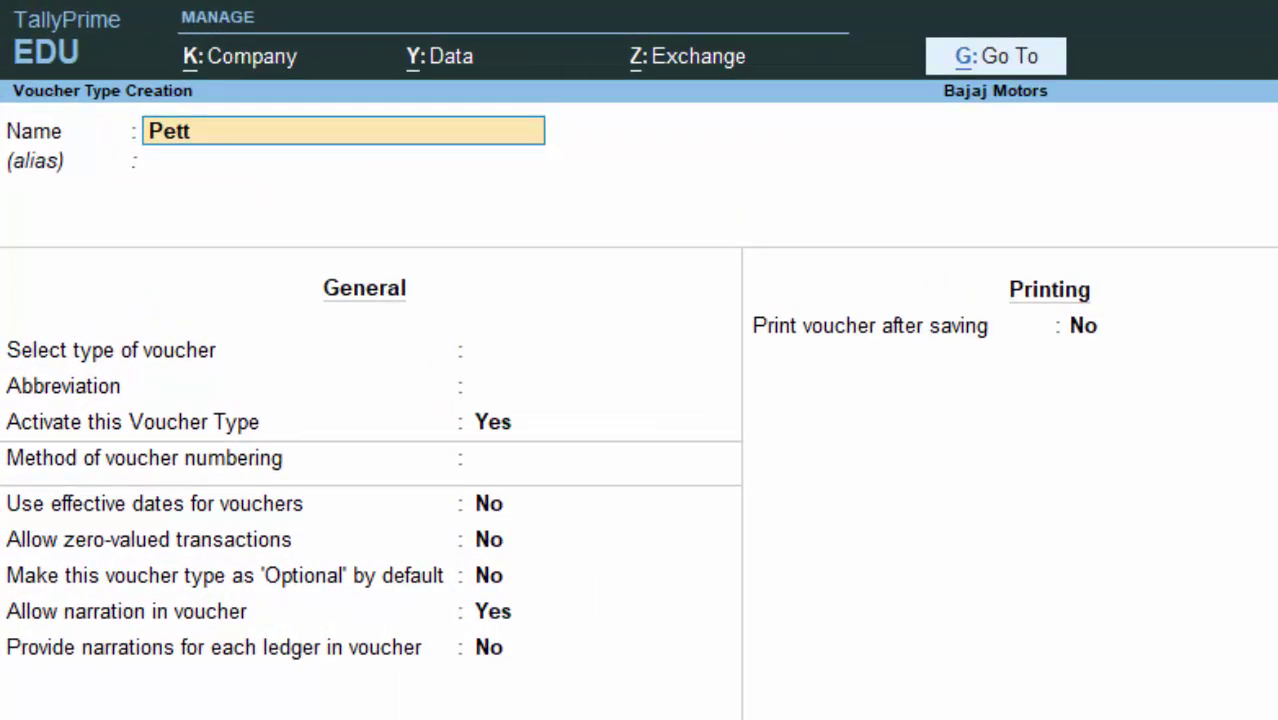
pyautogui.write('h')
pyautogui.press('Return')
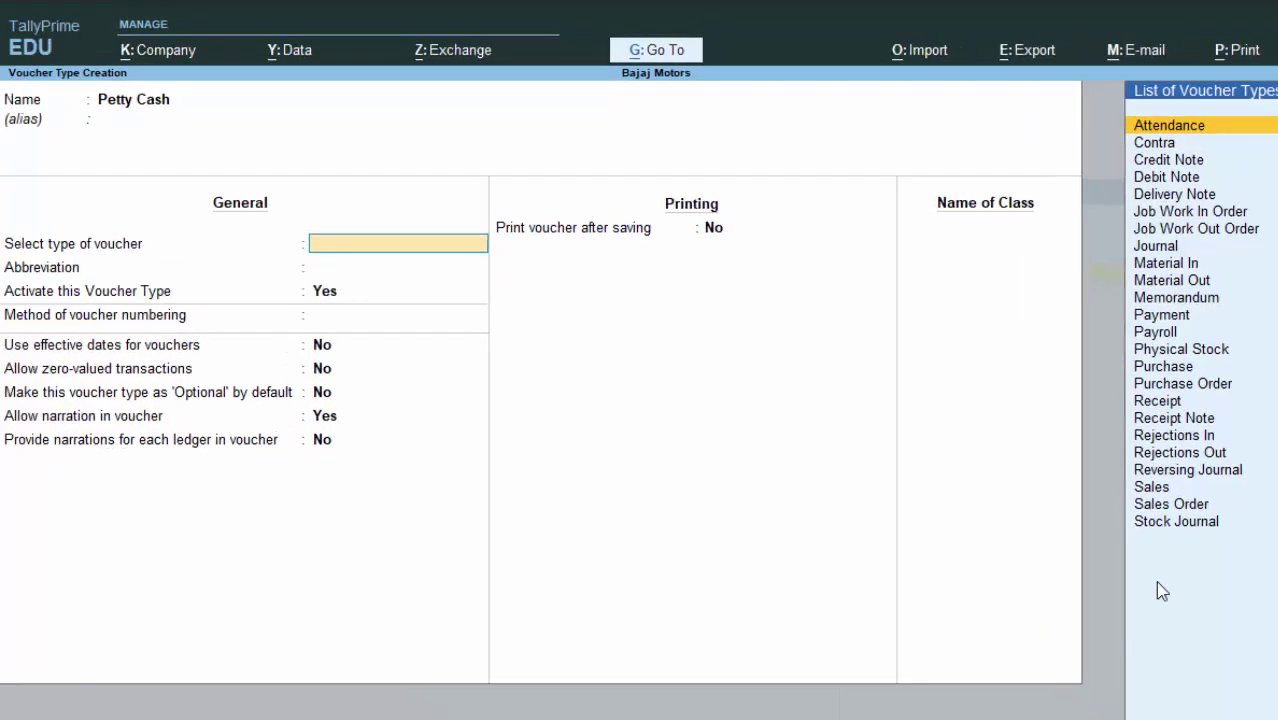
# Base the Petty Cash voucher type on Payment with abbreviation Pymt, keeping it active with Automatic numbering and no advanced configuration
pyautogui.write('P')
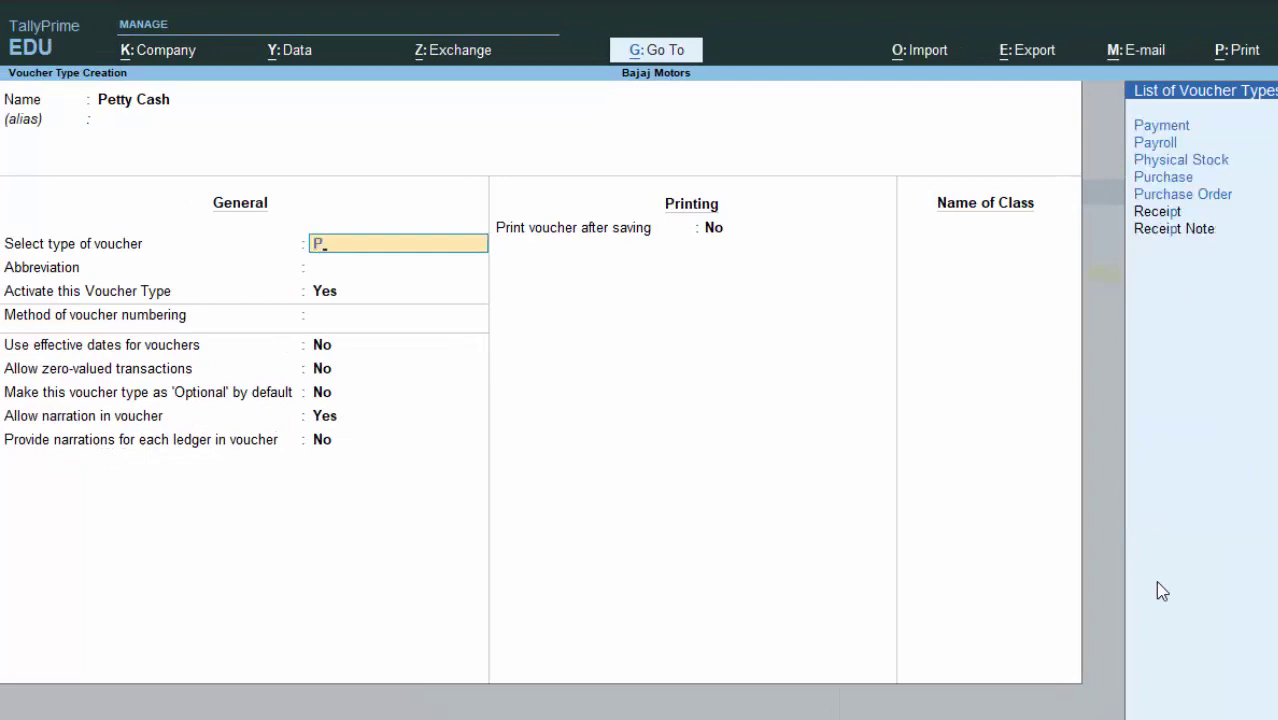
pyautogui.press('Return')
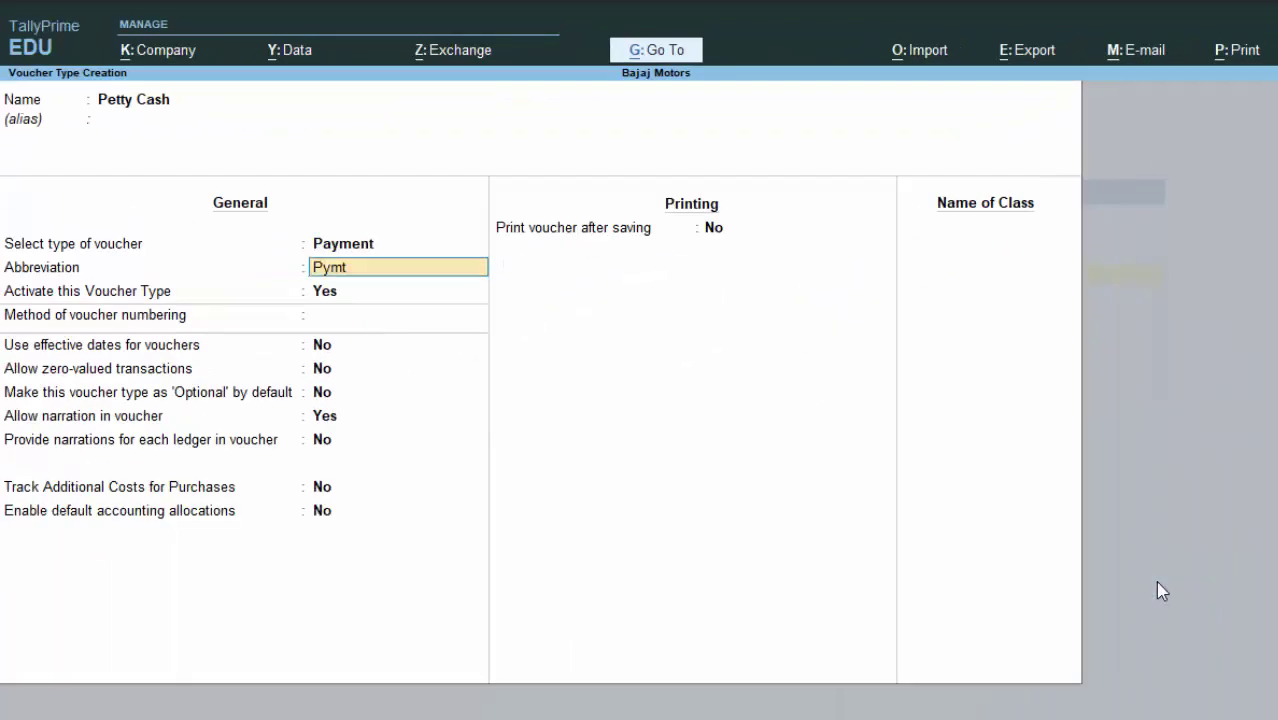
pyautogui.press('Return')
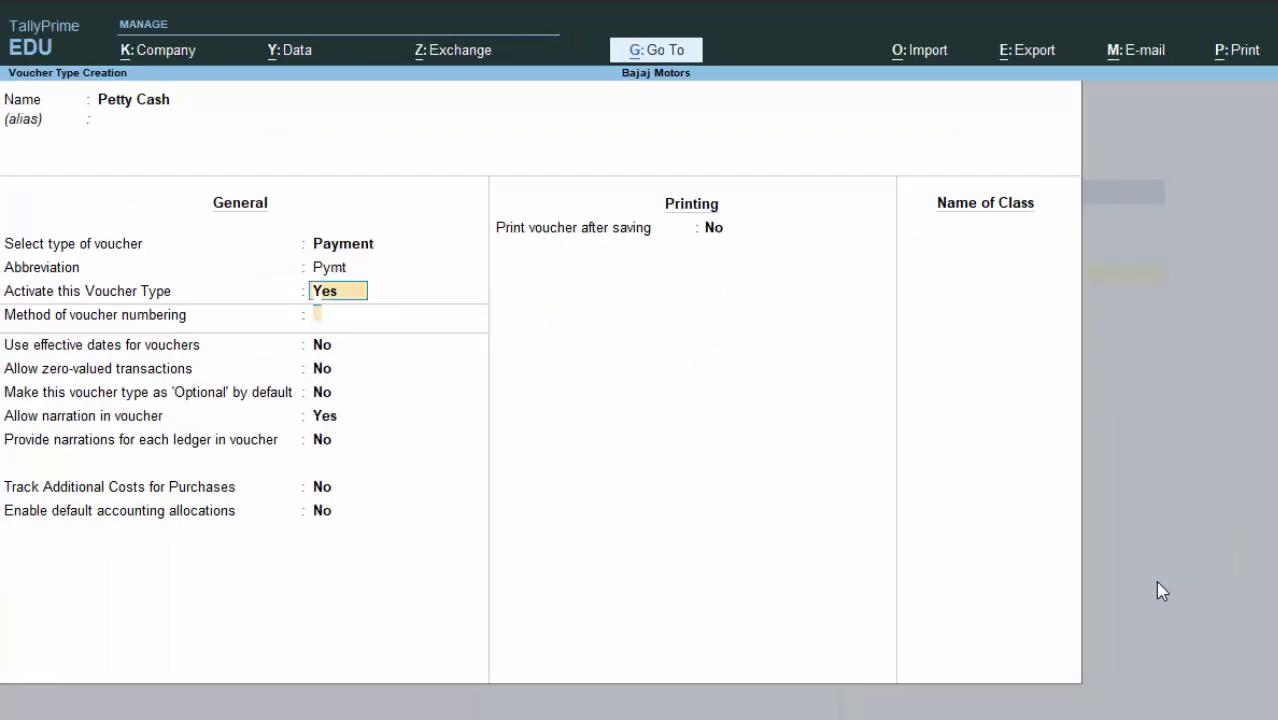
pyautogui.press('Return')
pyautogui.press('Return')
pyautogui.press('Return')
pyautogui.press('Return')
pyautogui.press('Return')
pyautogui.press('Return')
pyautogui.press('Return')
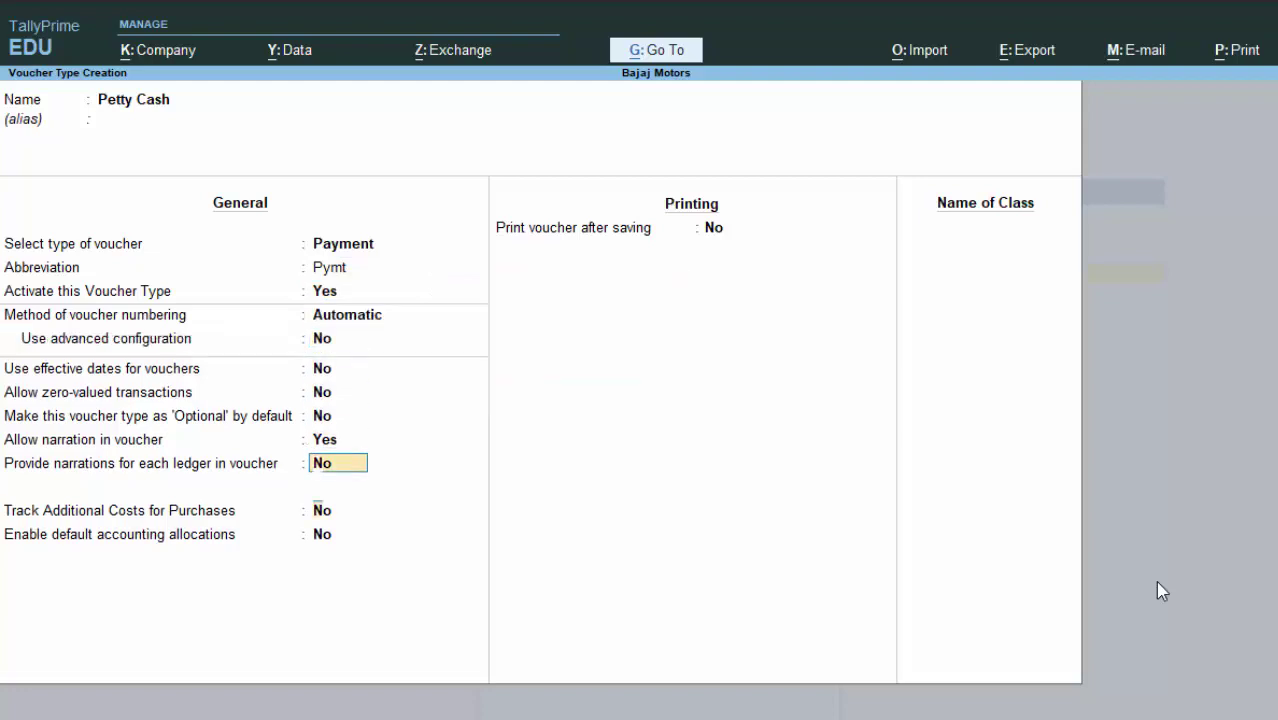
# Leave the remaining voucher type options and after-save printing at No, save the Petty Cash voucher type and return to the Gateway of Tally
pyautogui.press('Return')
pyautogui.press('Return')
pyautogui.press('Return')
pyautogui.press('Return')
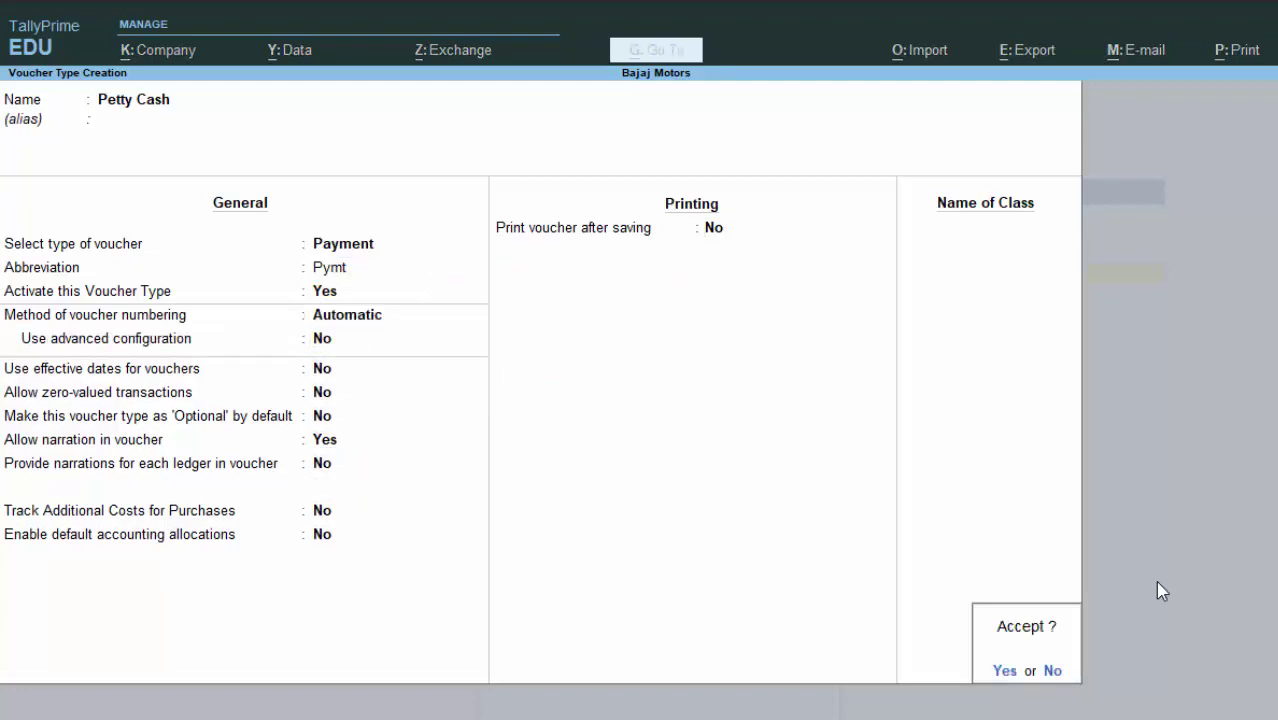
pyautogui.press('Return')
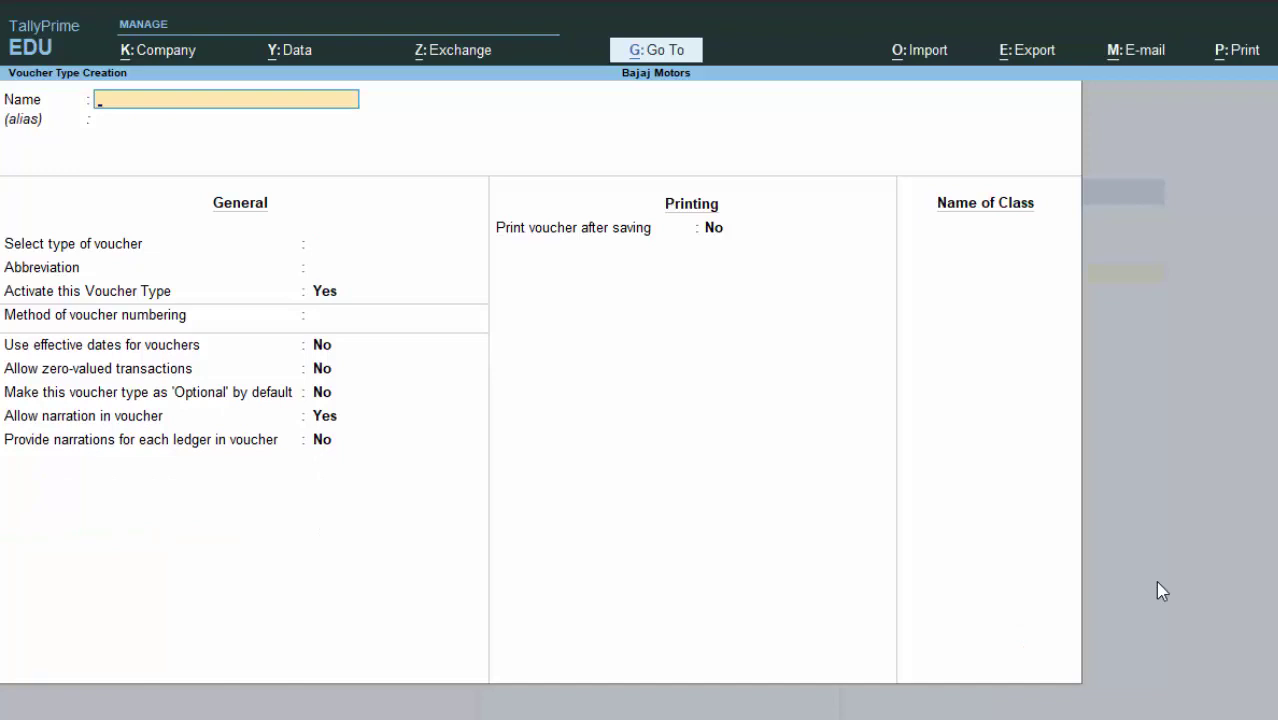
pyautogui.press('Escape')
pyautogui.press('Escape')
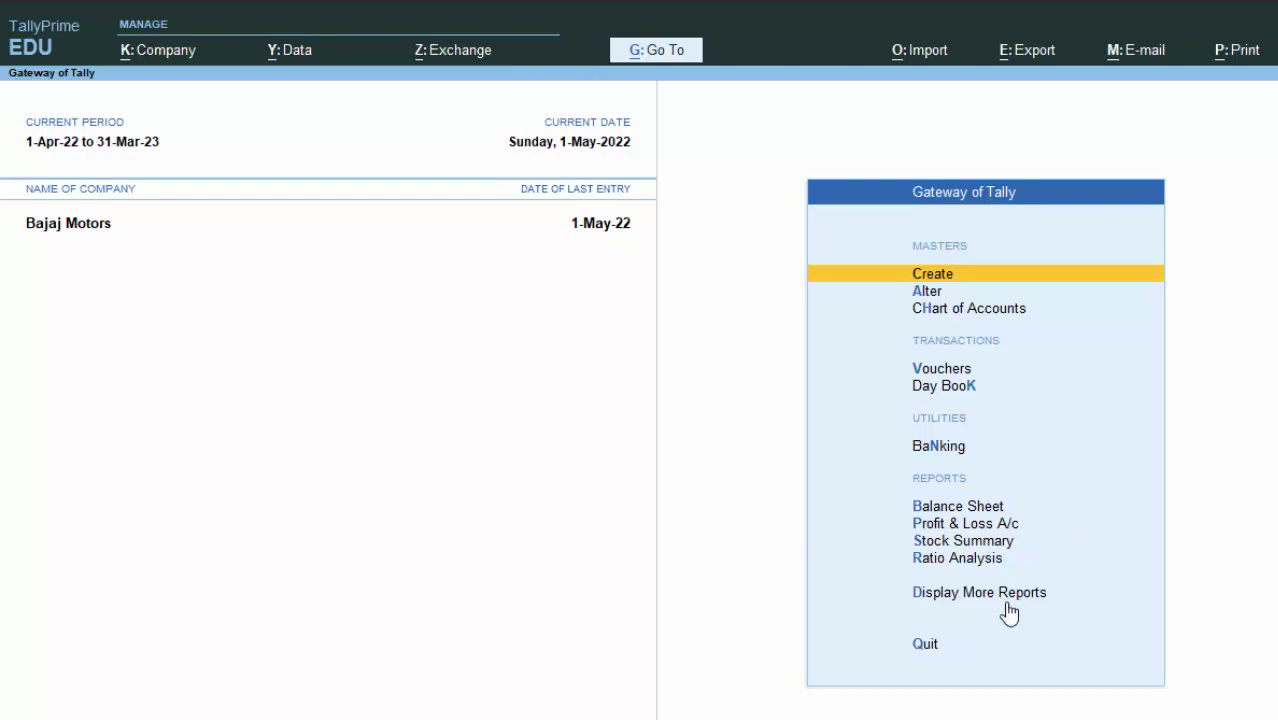
# Start a new ledger master named Petty Cash, without an alias
pyautogui.press('Return')
pyautogui.press('Down')
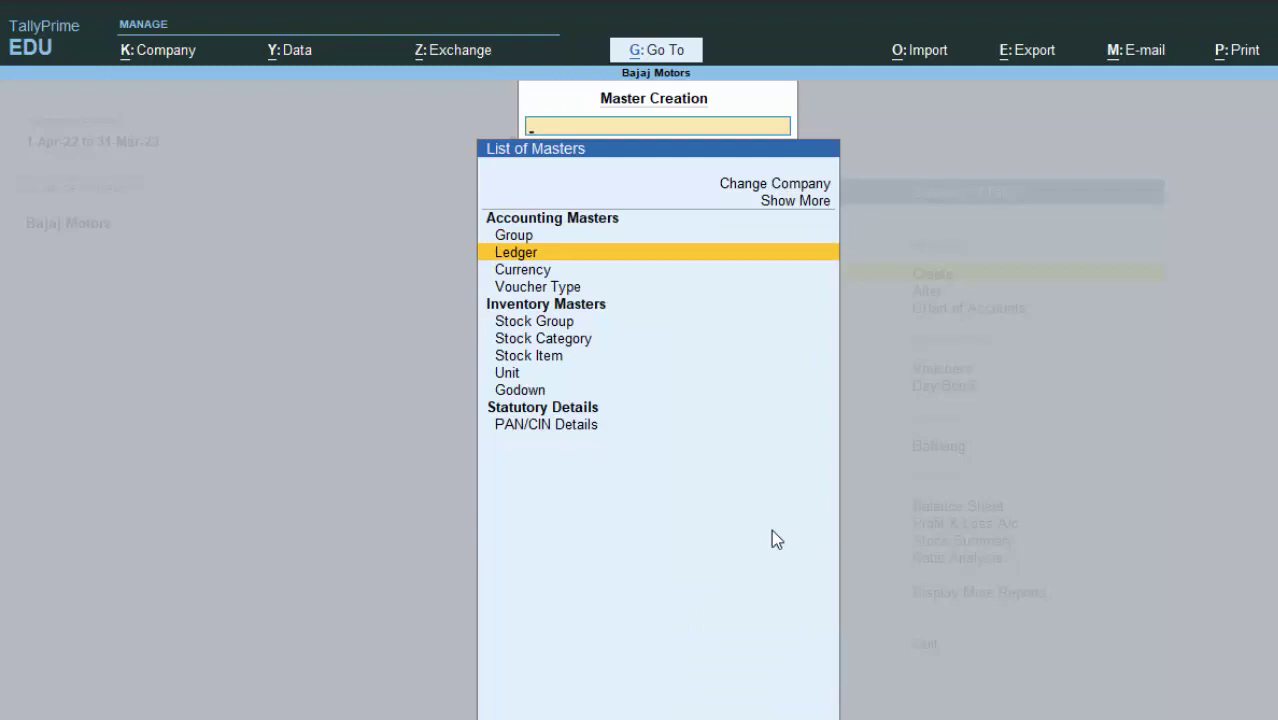
pyautogui.press('Return')
pyautogui.write('P')
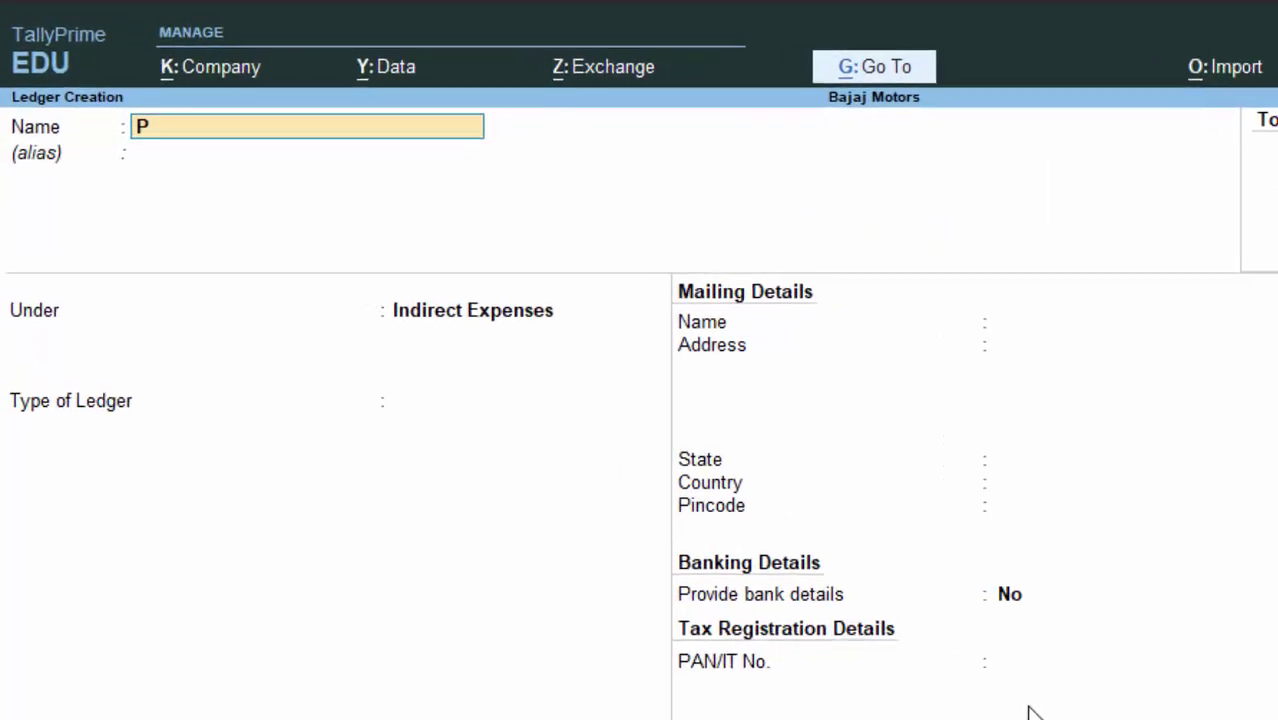
pyautogui.write('etty Ca')
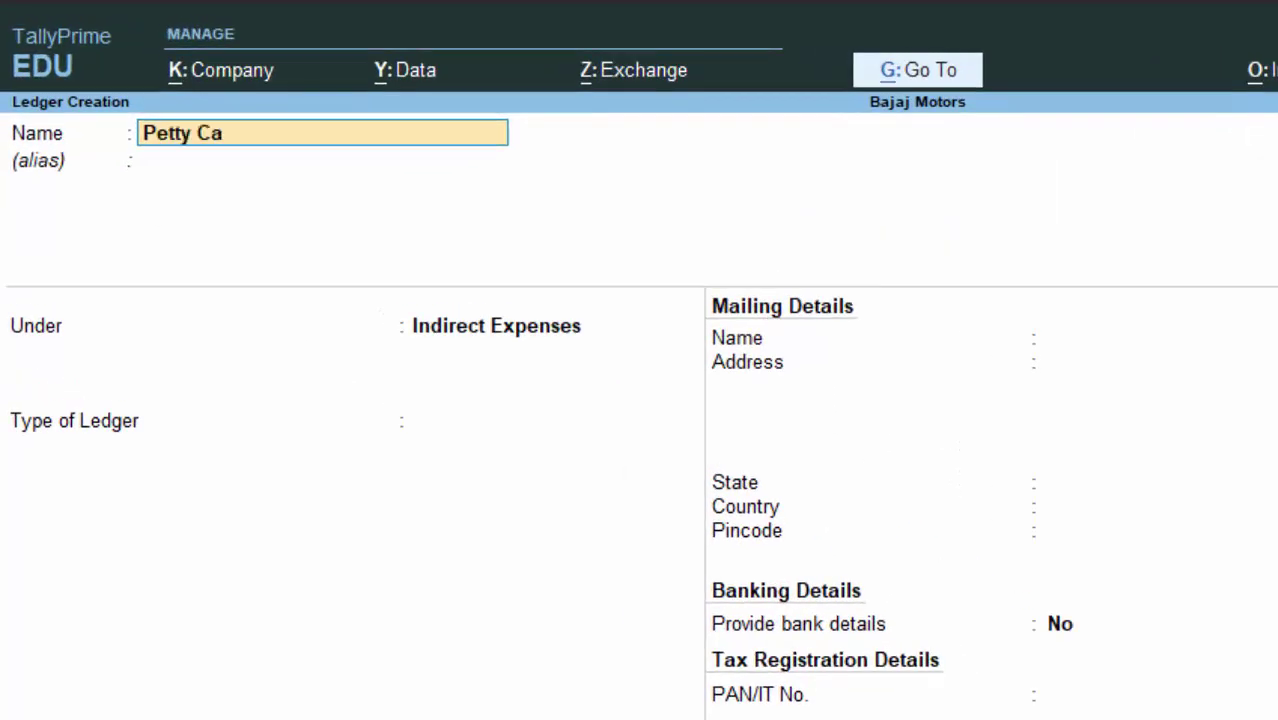
pyautogui.write('sh')
pyautogui.press('Return')
pyautogui.press('Return')
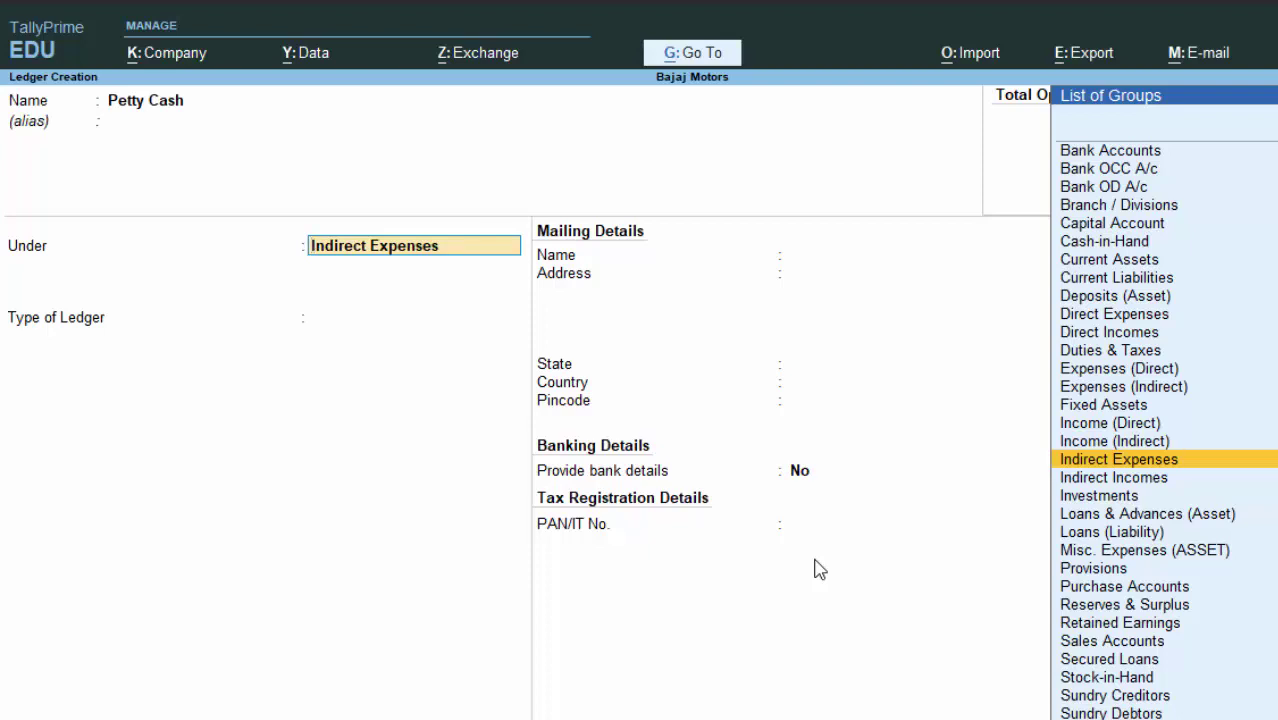
# Place the Petty Cash ledger under Cash-in-Hand, save it without an opening balance and return to the Gateway of Tally
pyautogui.write('C')
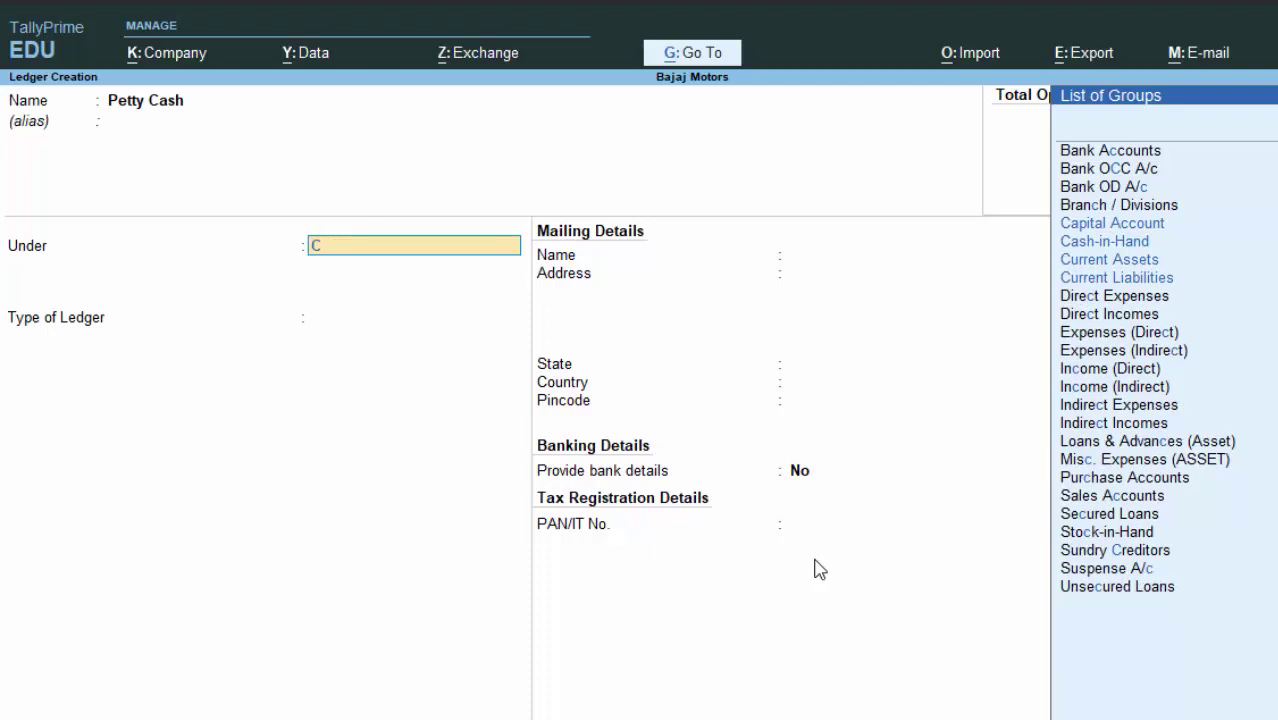
pyautogui.press('Down')
pyautogui.press('Down')
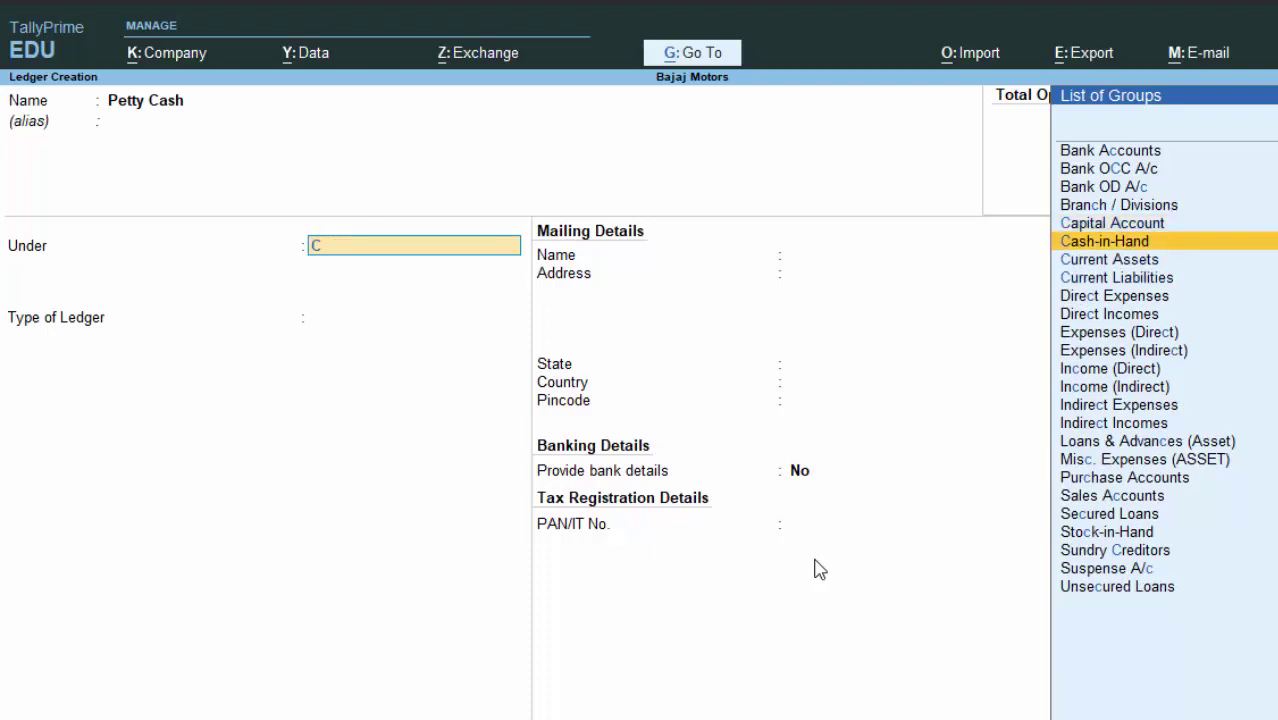
pyautogui.press('Return')
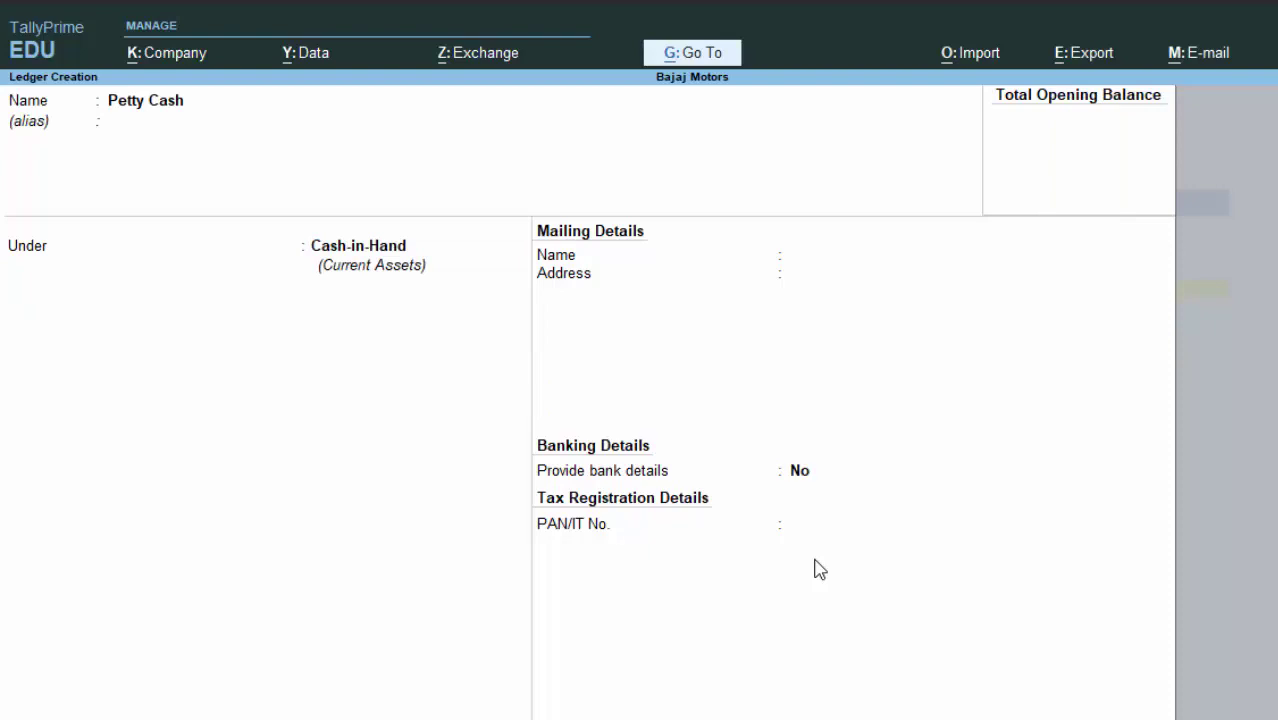
pyautogui.press('Return')
pyautogui.press('Return')
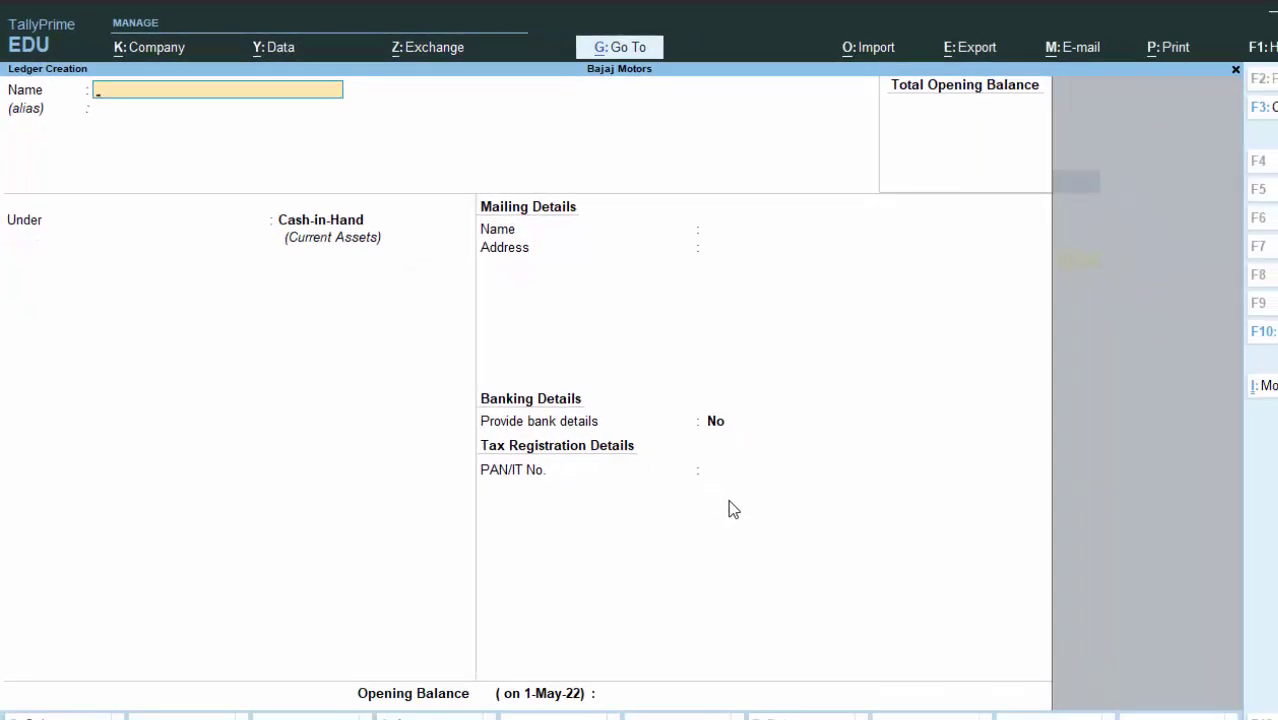
pyautogui.press('Escape')
pyautogui.press('Return')
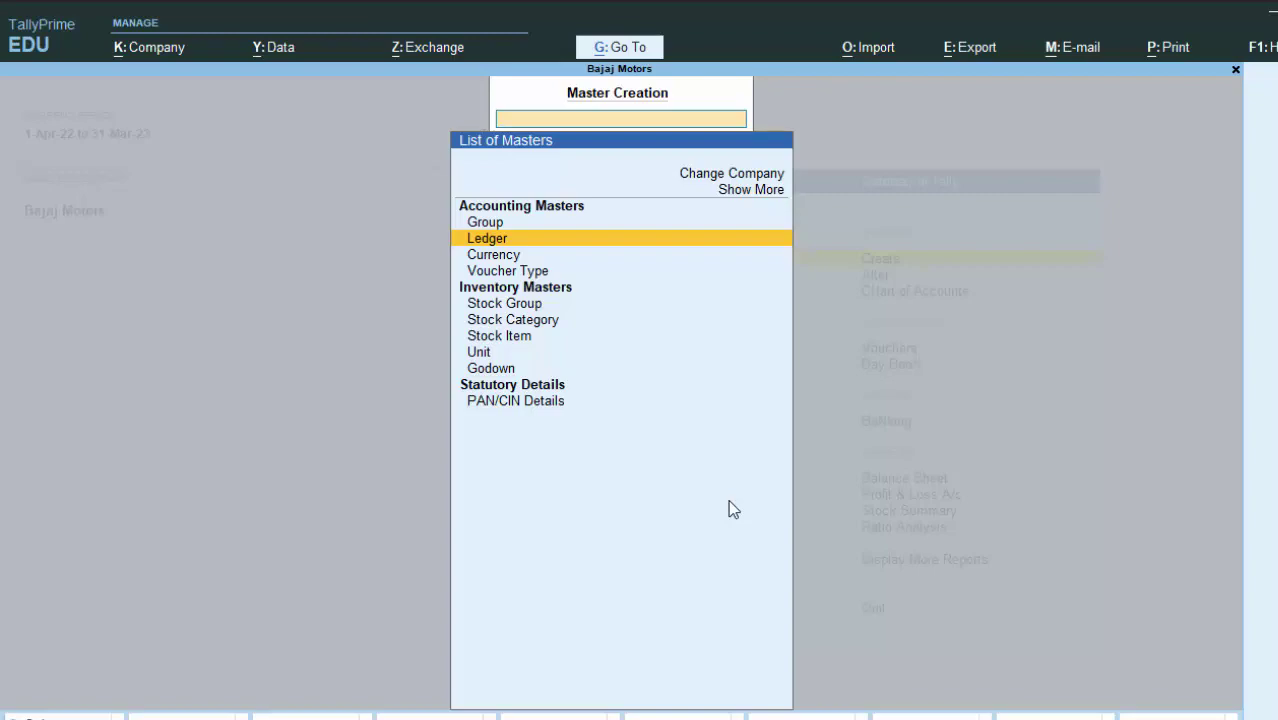
pyautogui.press('Escape')
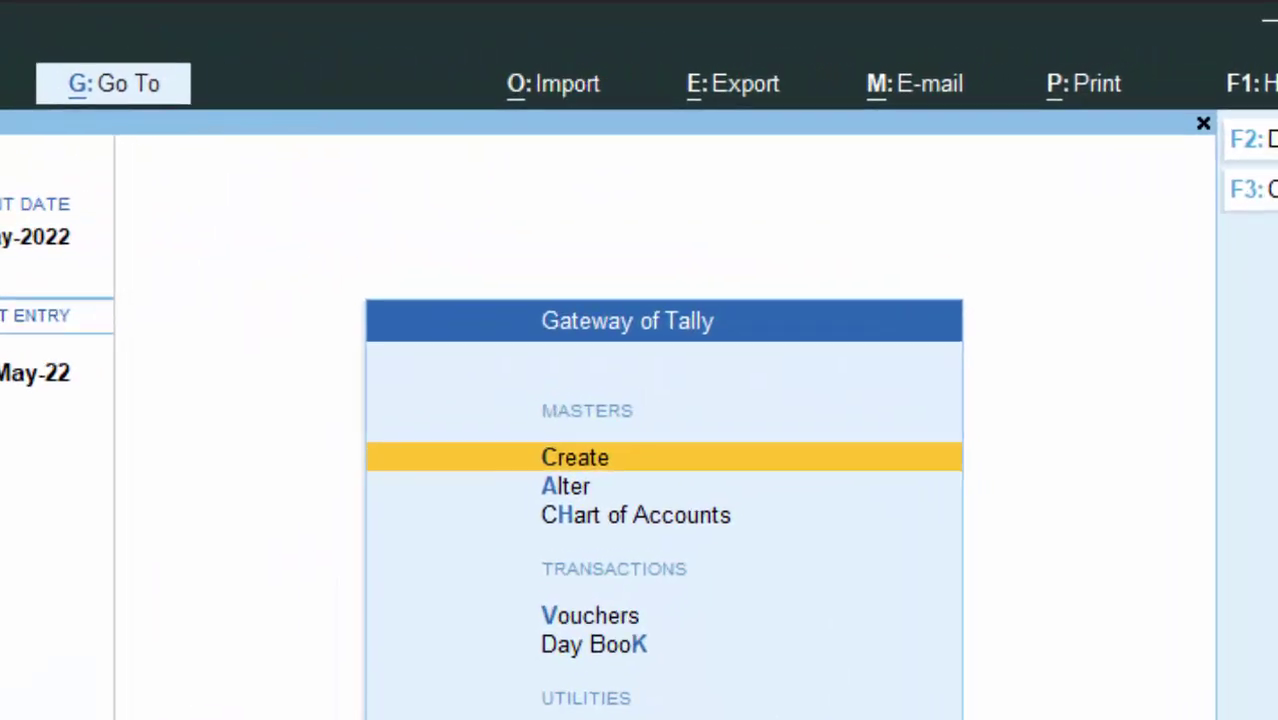
# Open the existing Petty Cash ledger for alteration
pyautogui.press('Down')
pyautogui.press('Return')
pyautogui.press('Down')
pyautogui.press('Return')
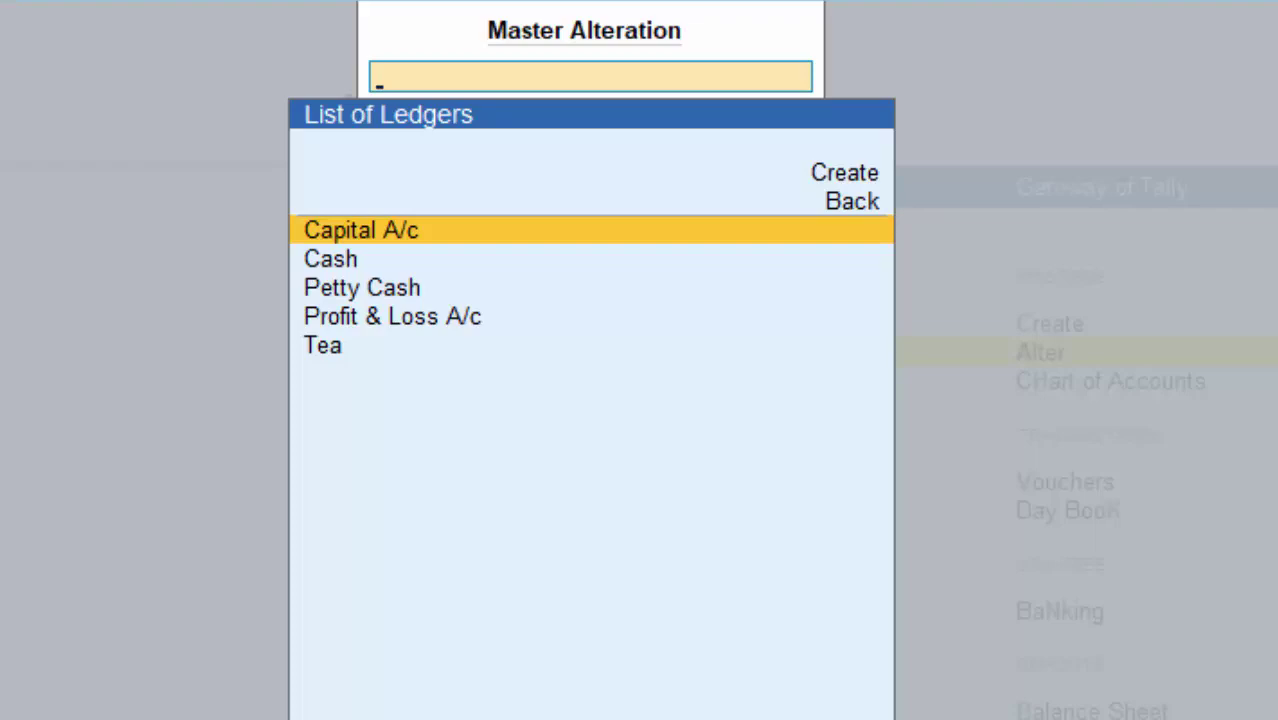
pyautogui.press('Down')
pyautogui.press('Down')
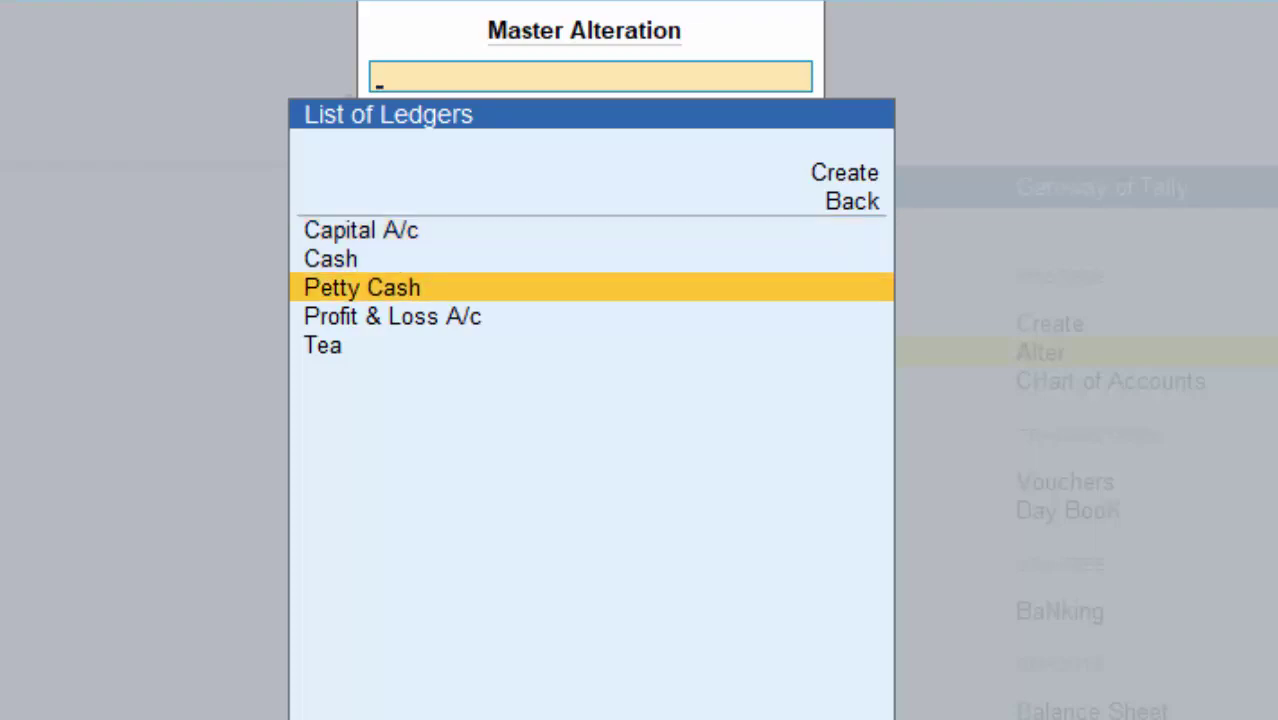
pyautogui.press('Return')
# Set the Petty Cash ledger's opening balance to 5500 Dr, save the change and return to the Gateway of Tally
pyautogui.press('Return')
pyautogui.press('Return')
pyautogui.press('Return')
pyautogui.press('Return')
pyautogui.press('Return')
pyautogui.press('Return')
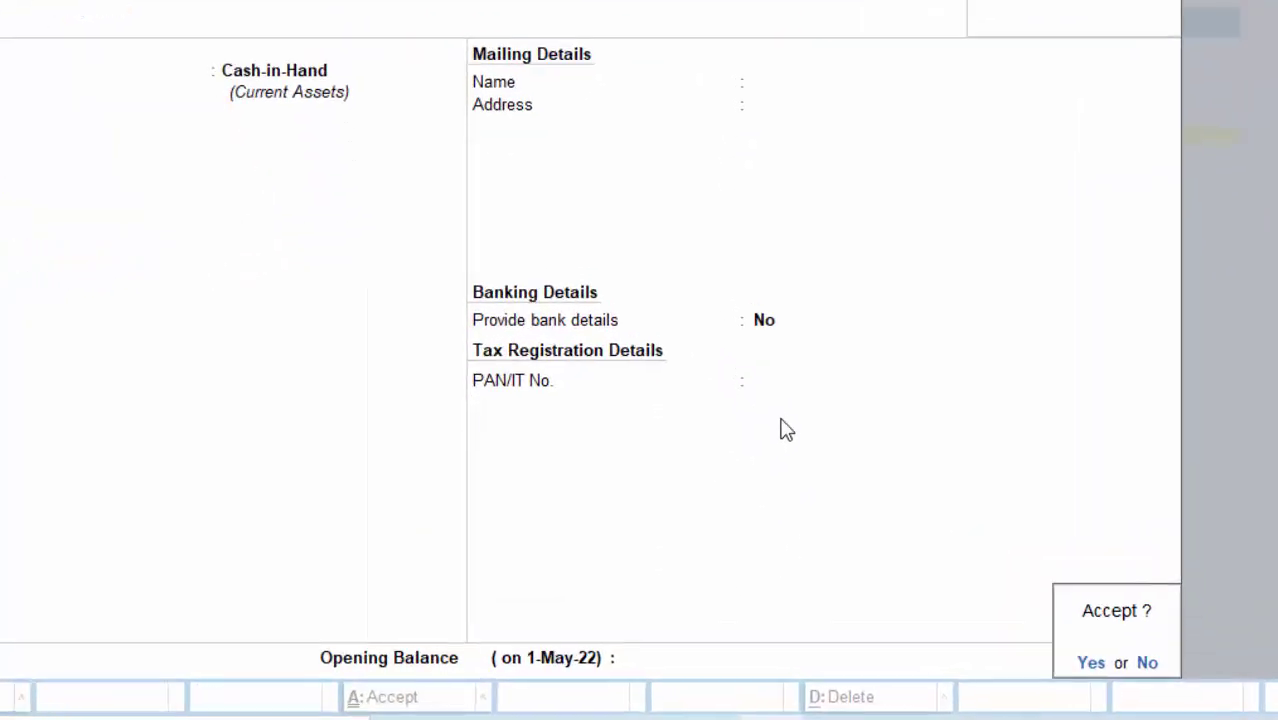
pyautogui.press('n')
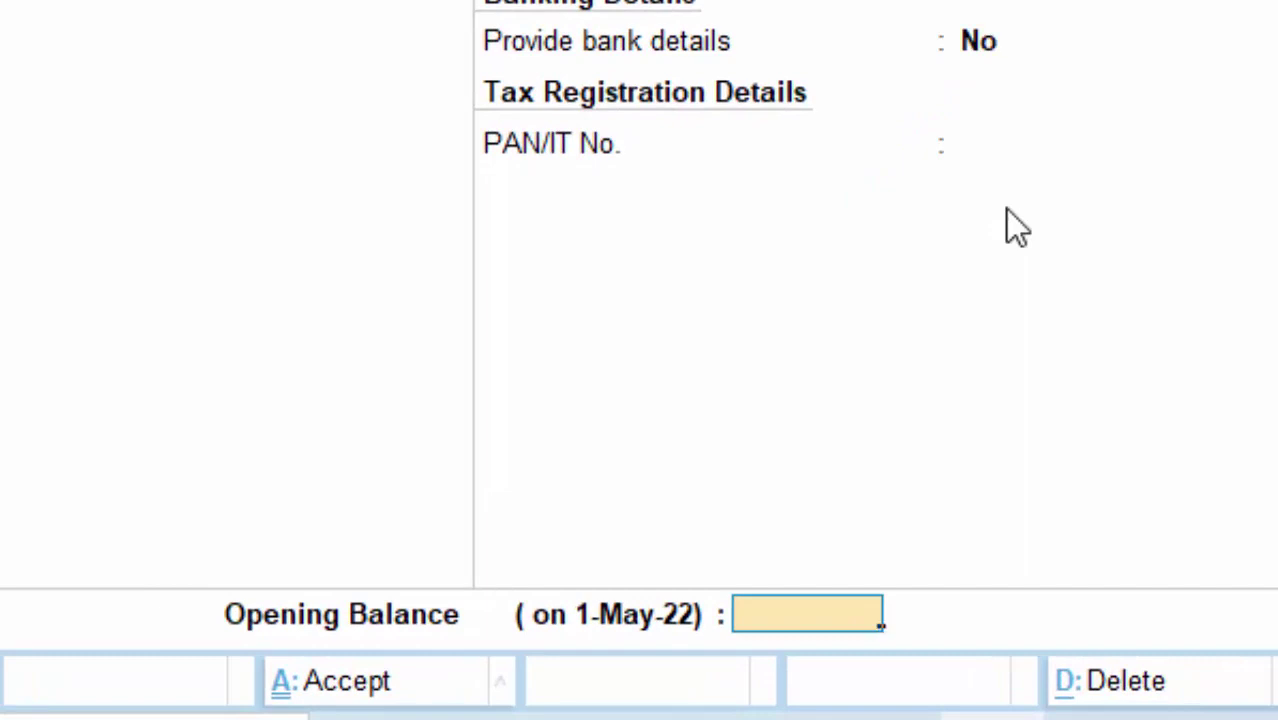
pyautogui.write('5500')
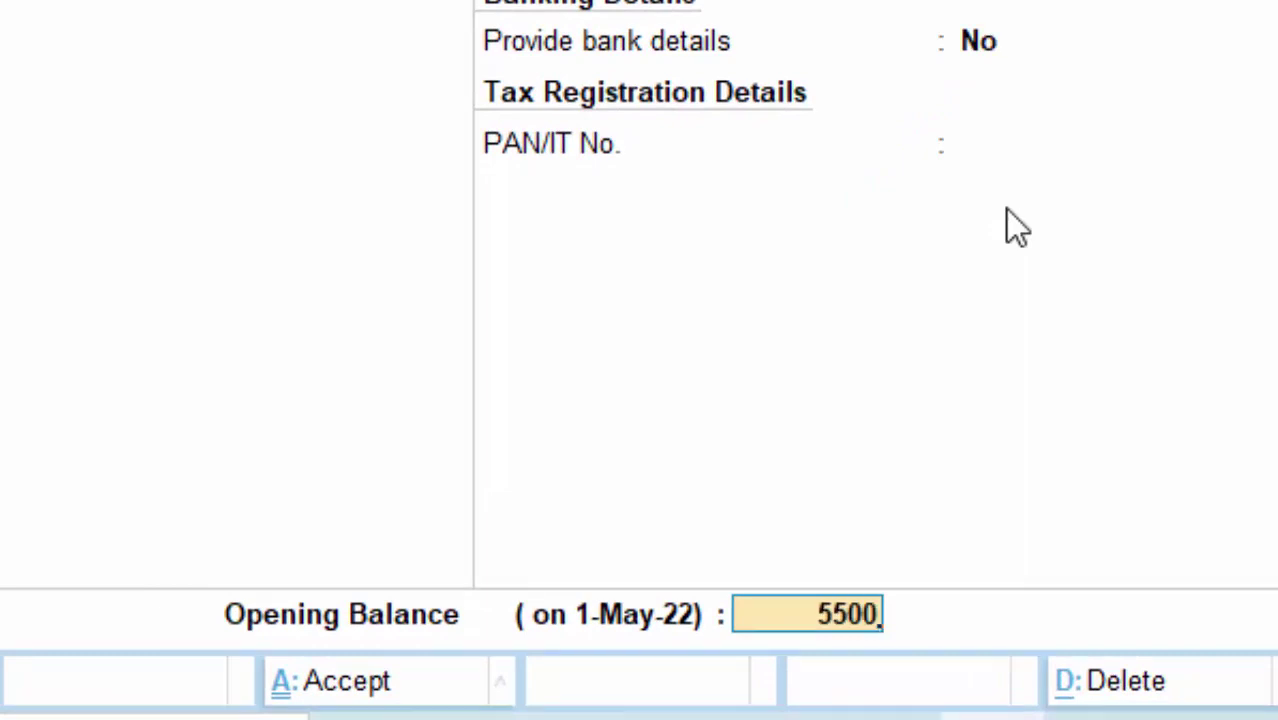
pyautogui.press('Return')
pyautogui.press('Return')
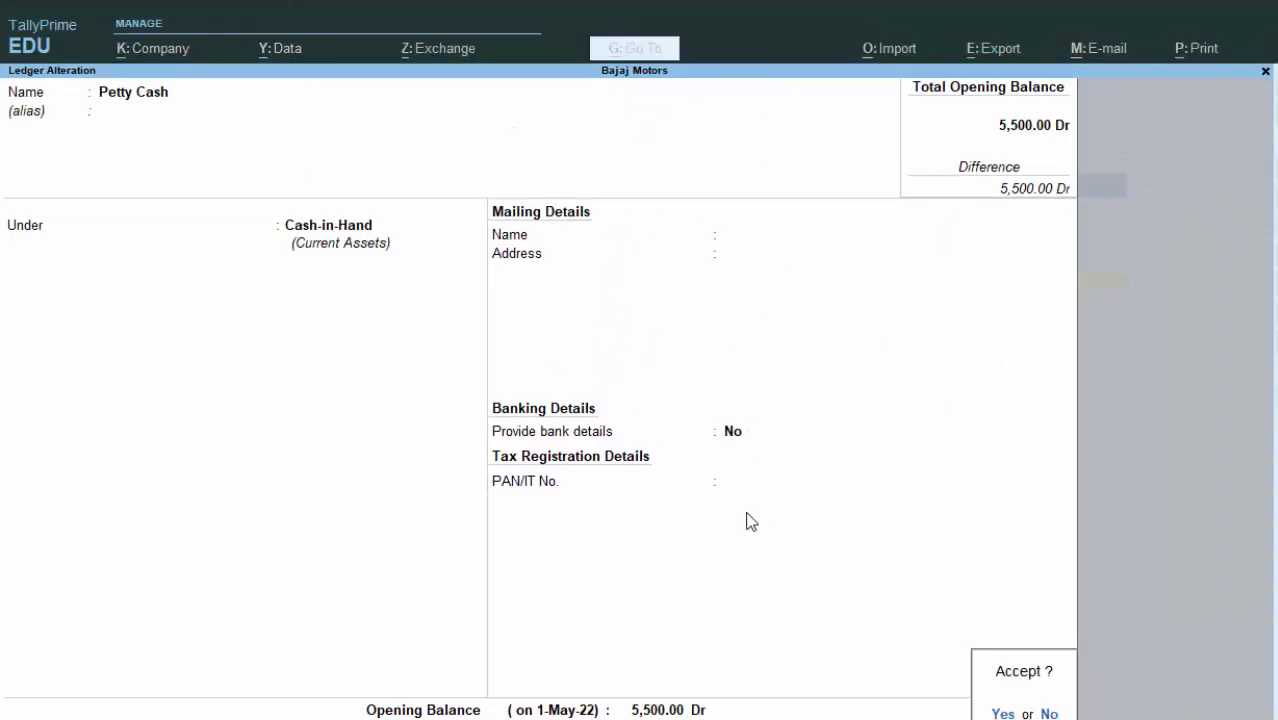
pyautogui.press('Return')
pyautogui.press('Escape')
pyautogui.press('Escape')
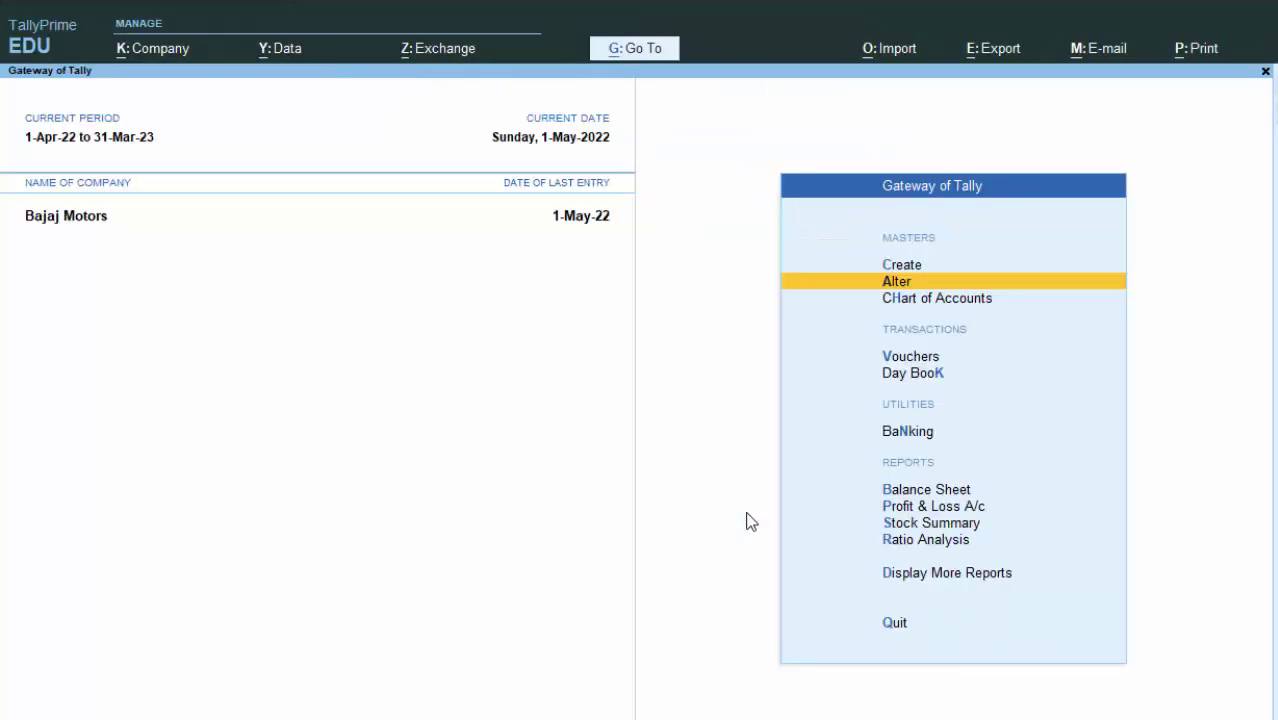
# Start a payment voucher of type Petty Cash and choose Tea as its debit ledger
pyautogui.press('v')
pyautogui.press('F6')
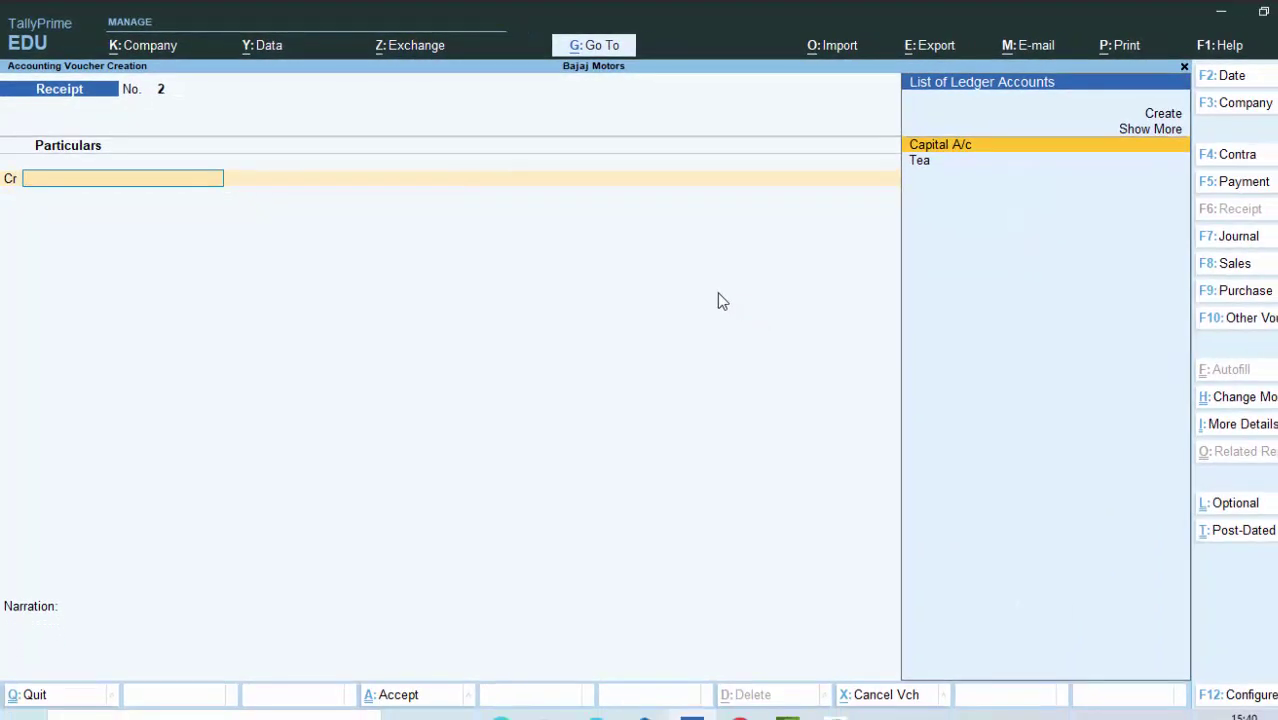
pyautogui.press('F5')
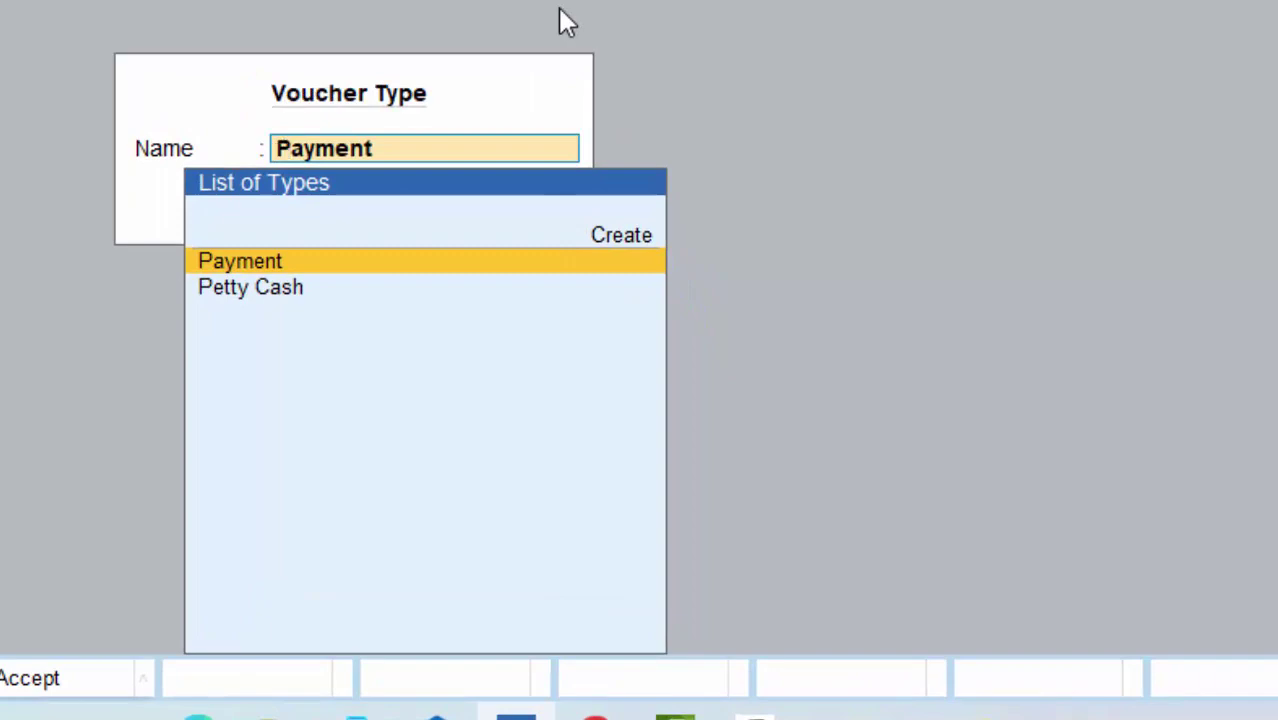
pyautogui.press('Down')
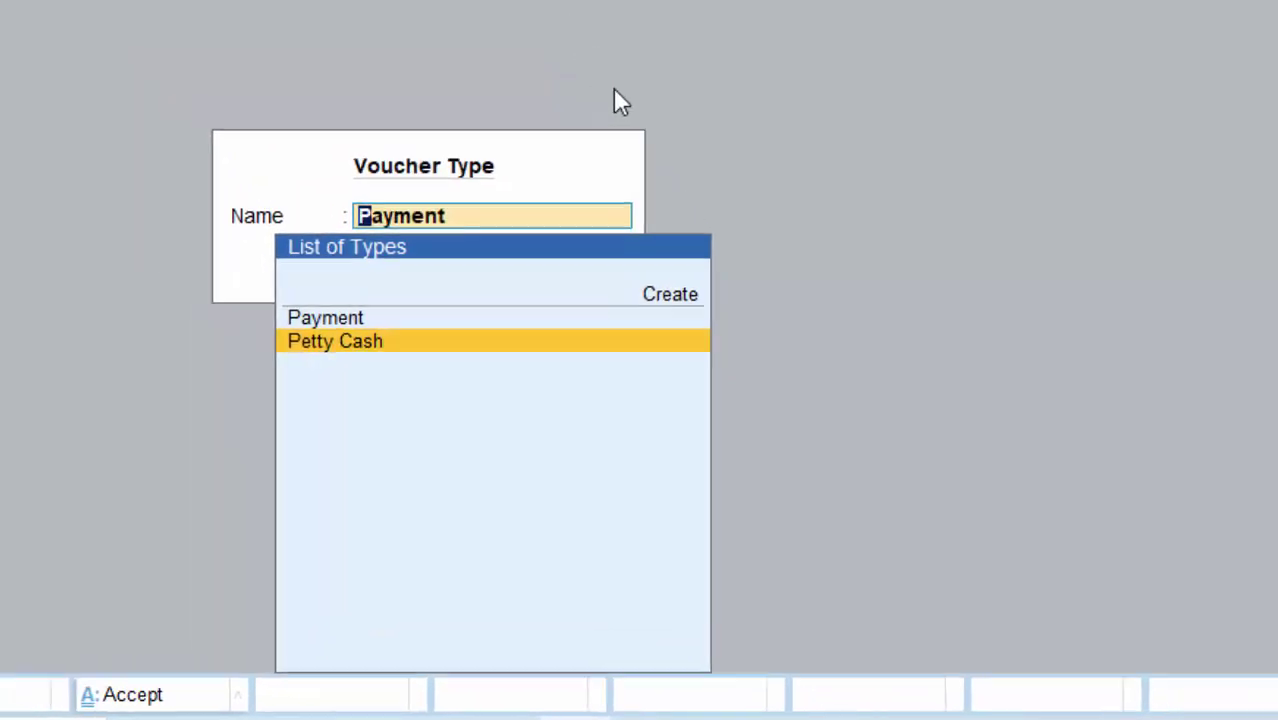
pyautogui.press('Return')
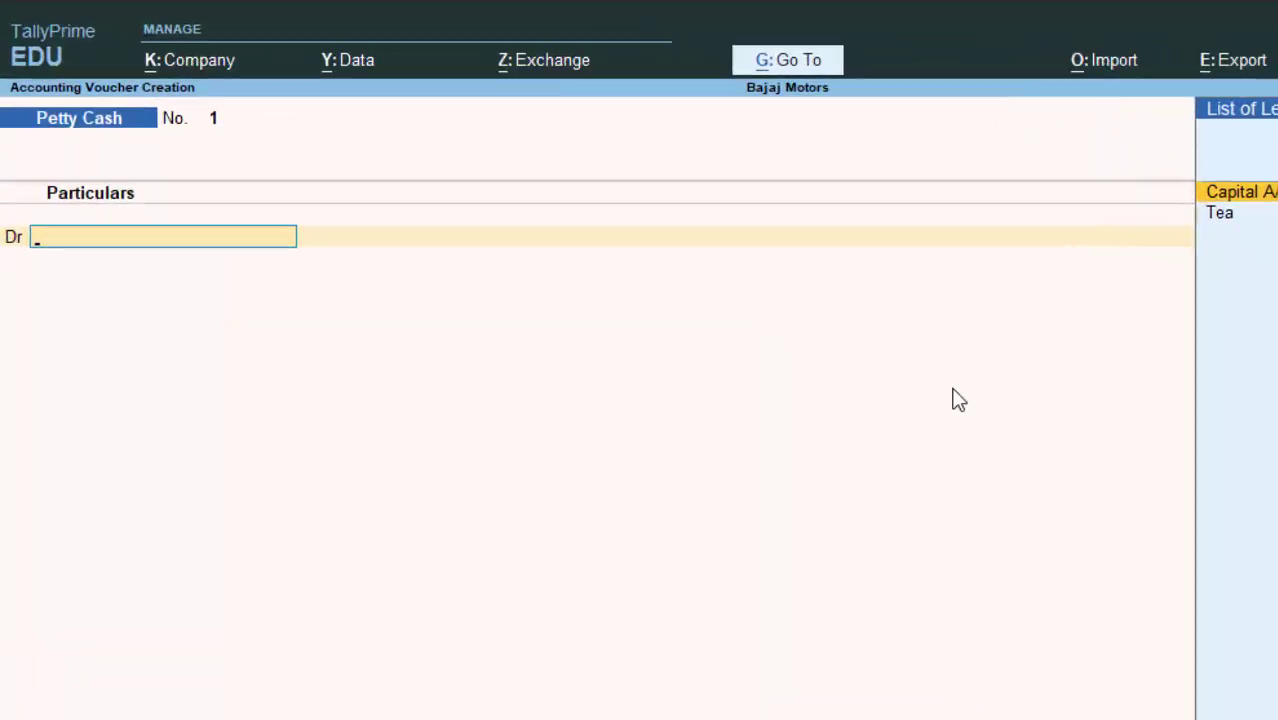
pyautogui.write('t')
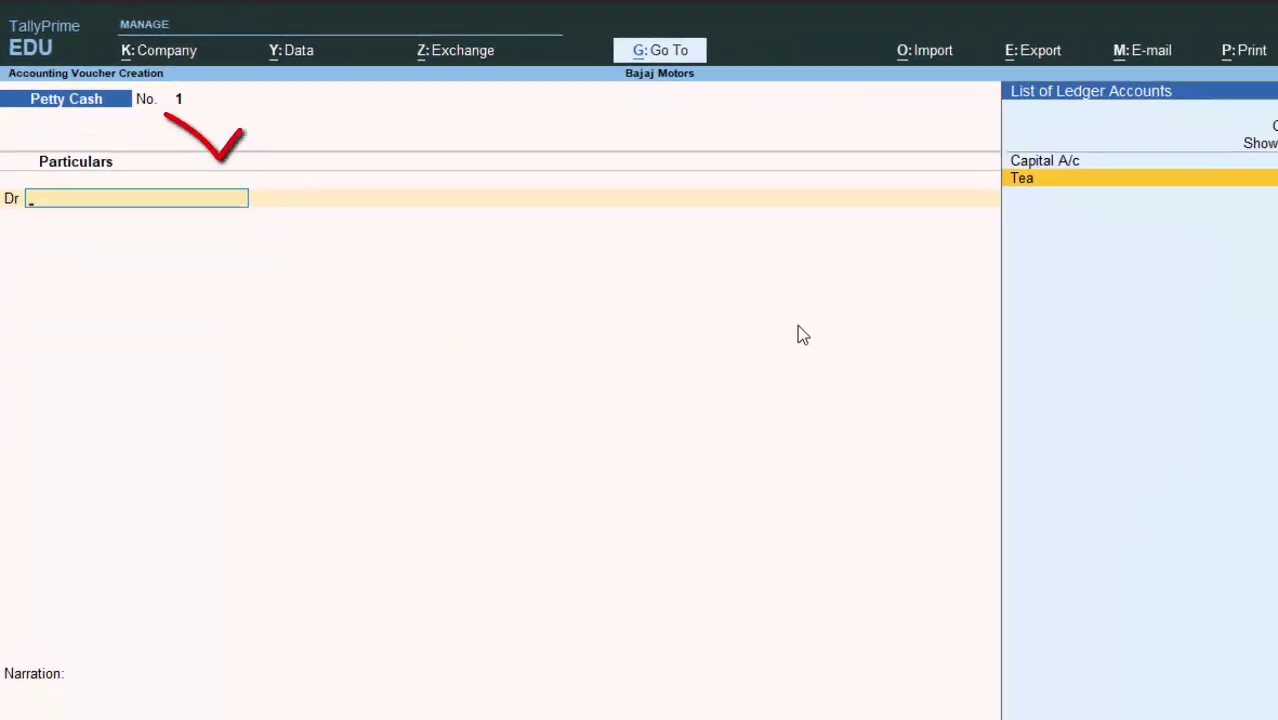
pyautogui.press('Return')
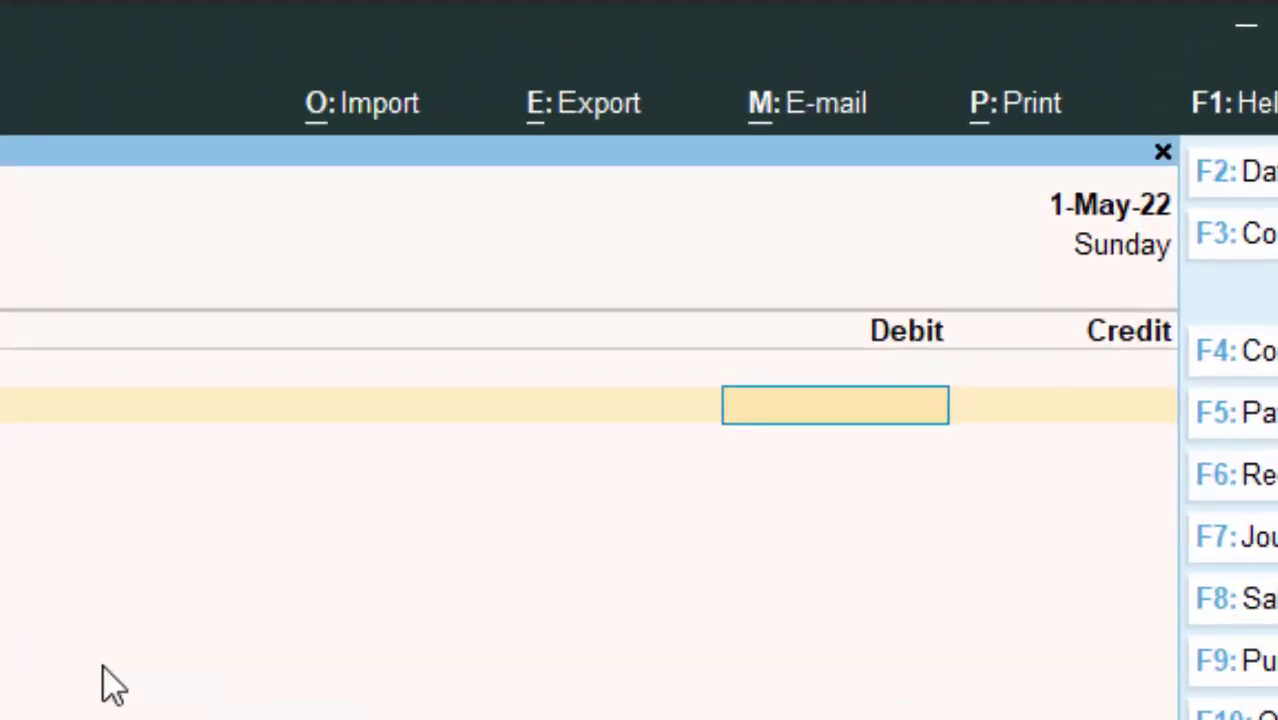
# Debit Tea with 50 and choose Petty Cash as the ledger on the voucher's second line
pyautogui.write('50')
pyautogui.press('Return')
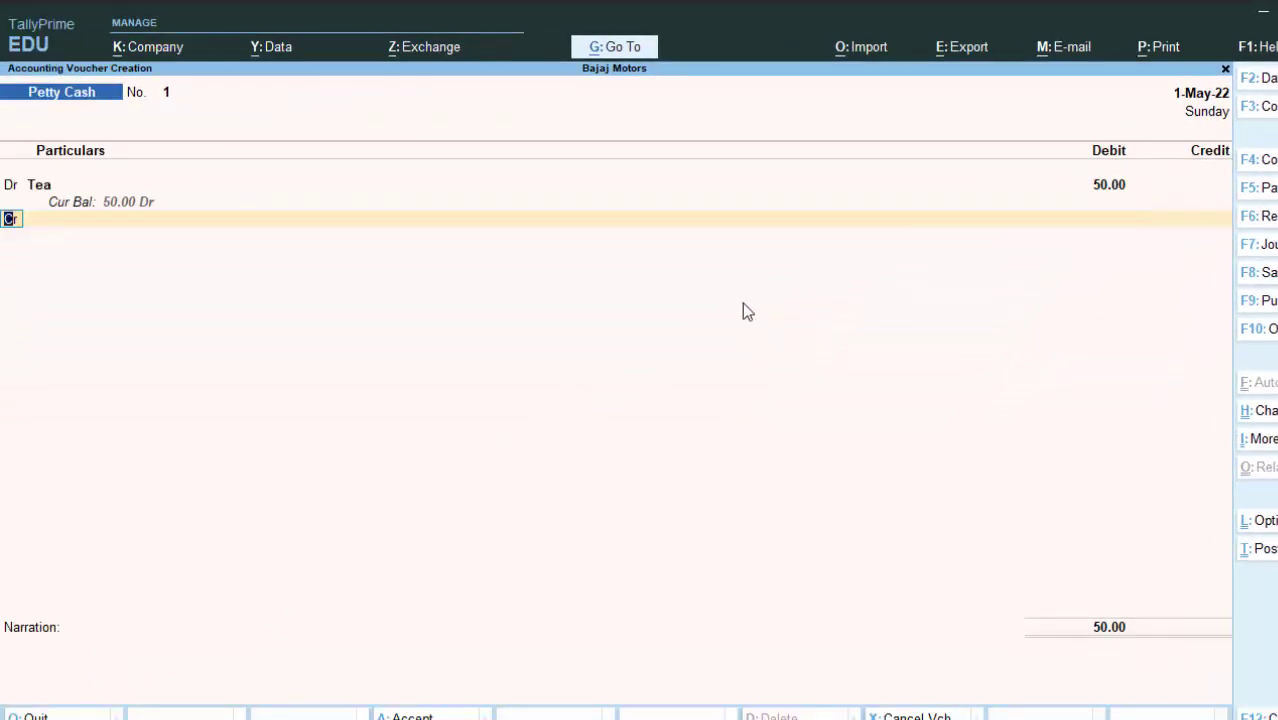
pyautogui.press('Return')
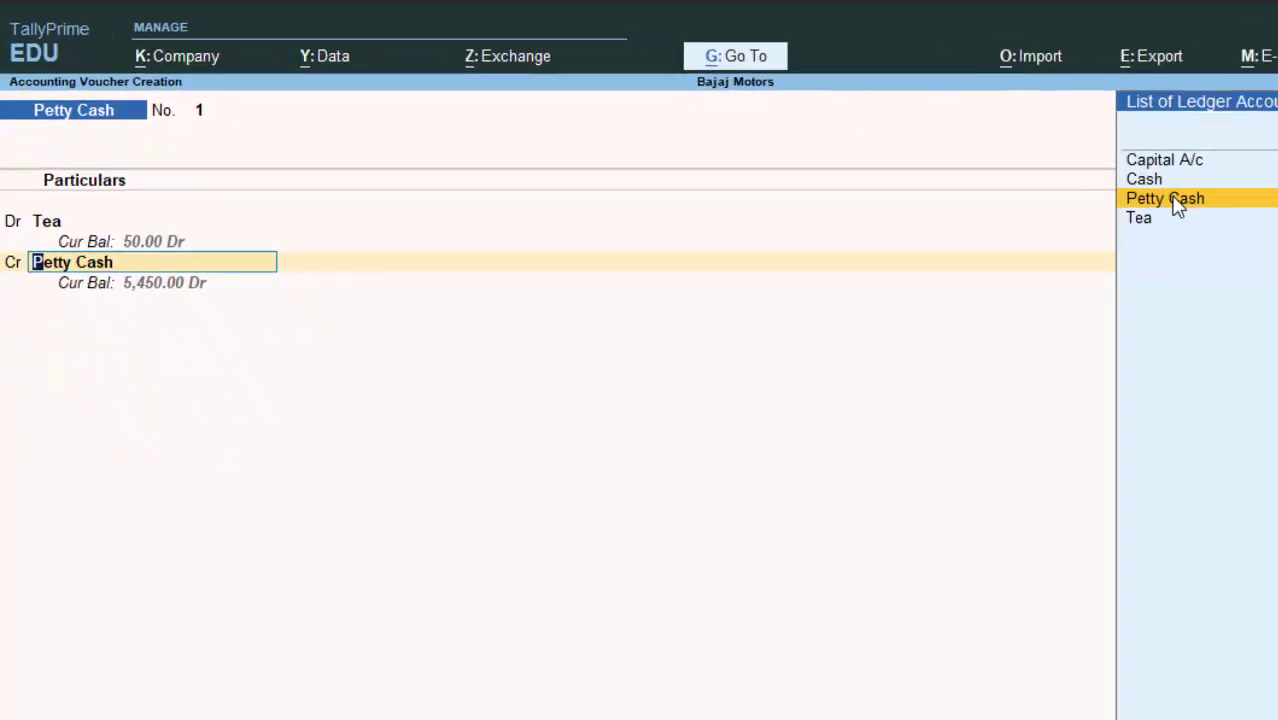
pyautogui.press('Return')
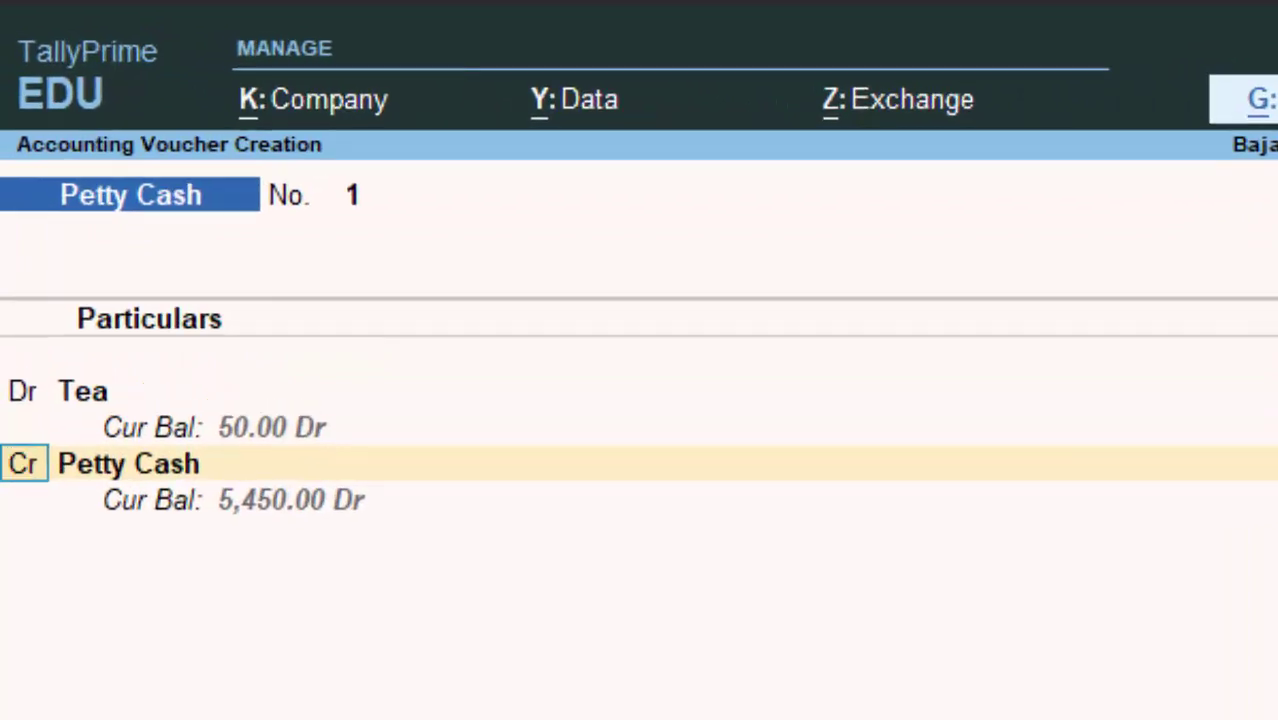
# Change the voucher's second line to a debit entry and begin creating a ledger named Samosa for it, without an alias
pyautogui.write('dr')
pyautogui.press('Return')
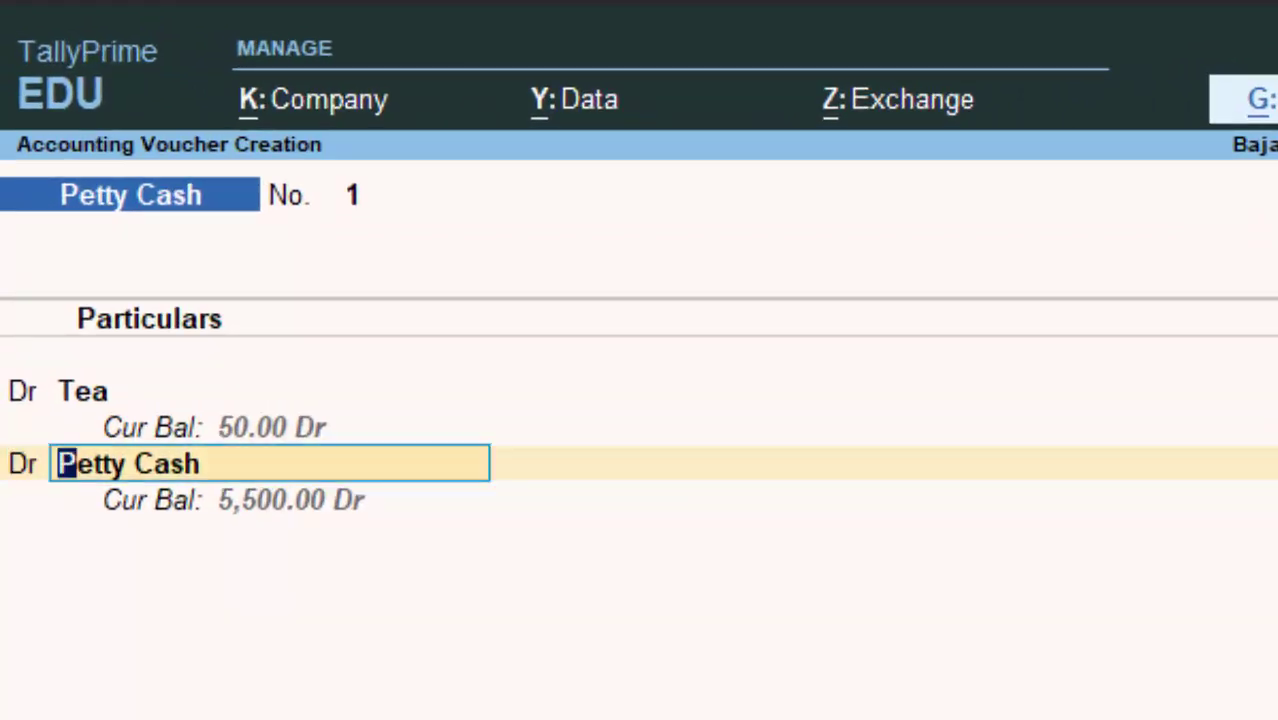
pyautogui.hotkey('alt', 'c')
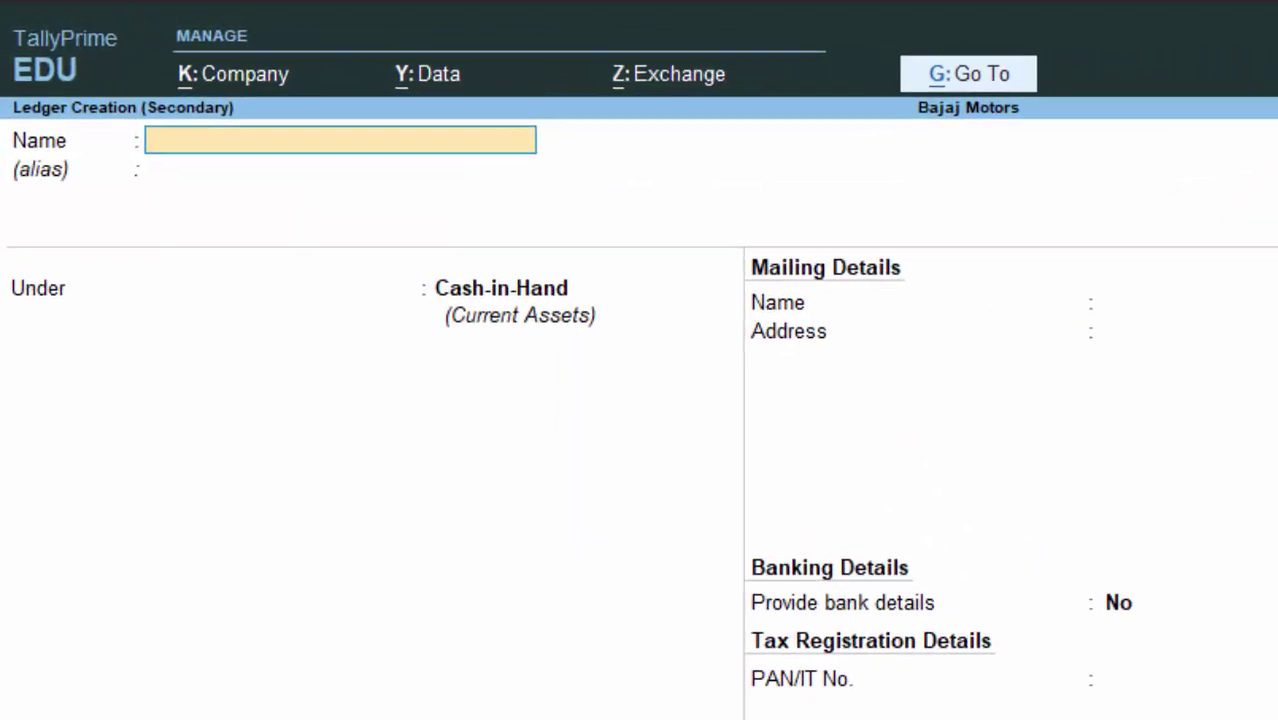
pyautogui.write('Samosa')
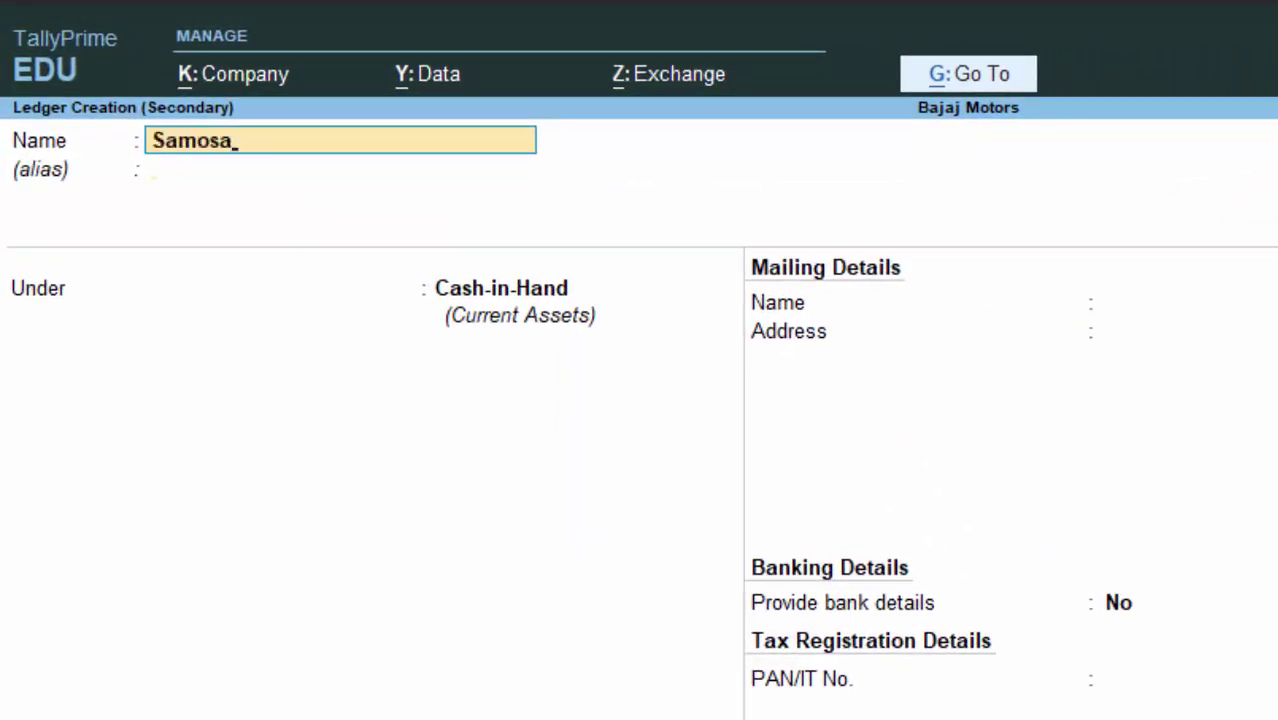
pyautogui.press('Return')
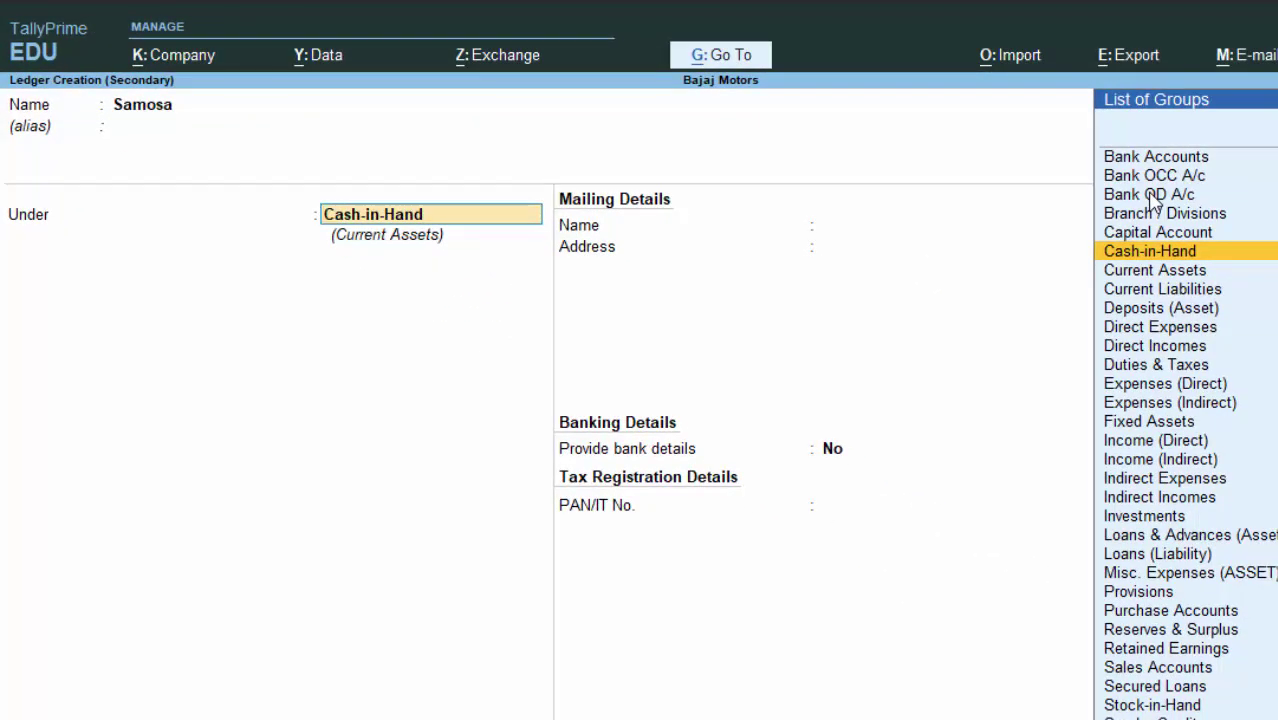
# Place the Samosa ledger under Indirect Expenses with ledger type Not Applicable and save it into the voucher
pyautogui.write('i')
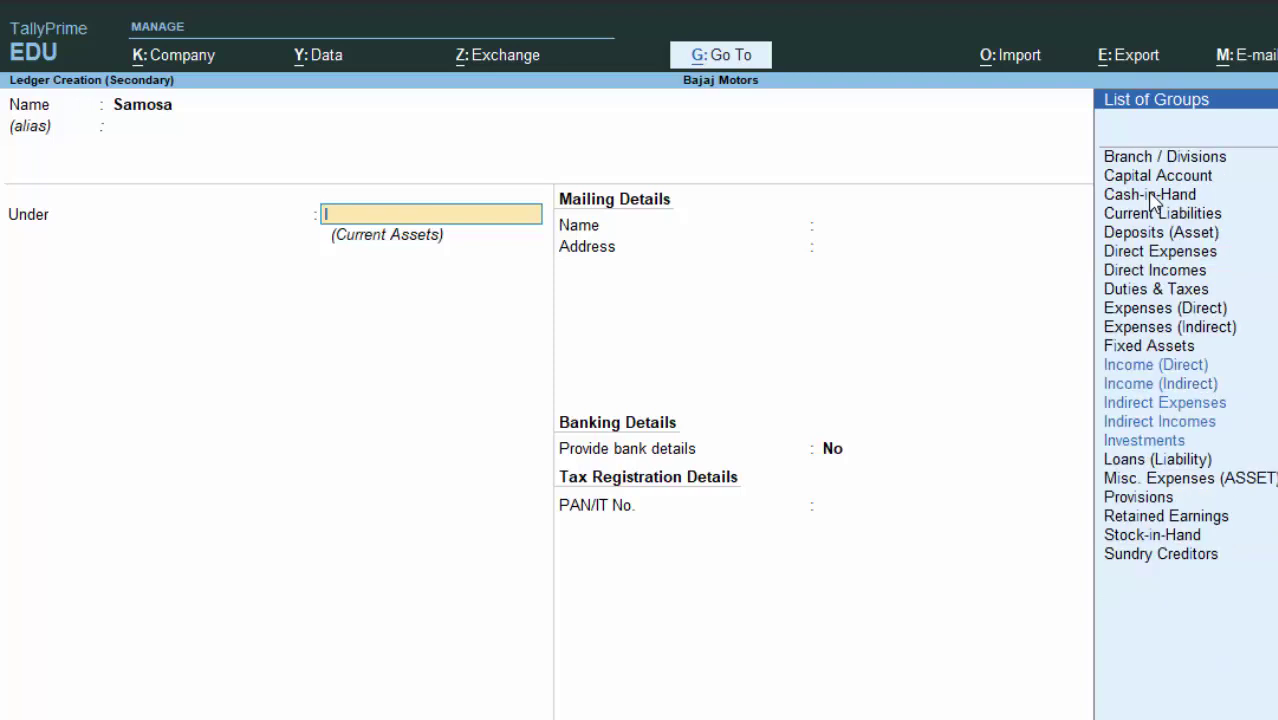
pyautogui.press('Down')
pyautogui.press('Down')
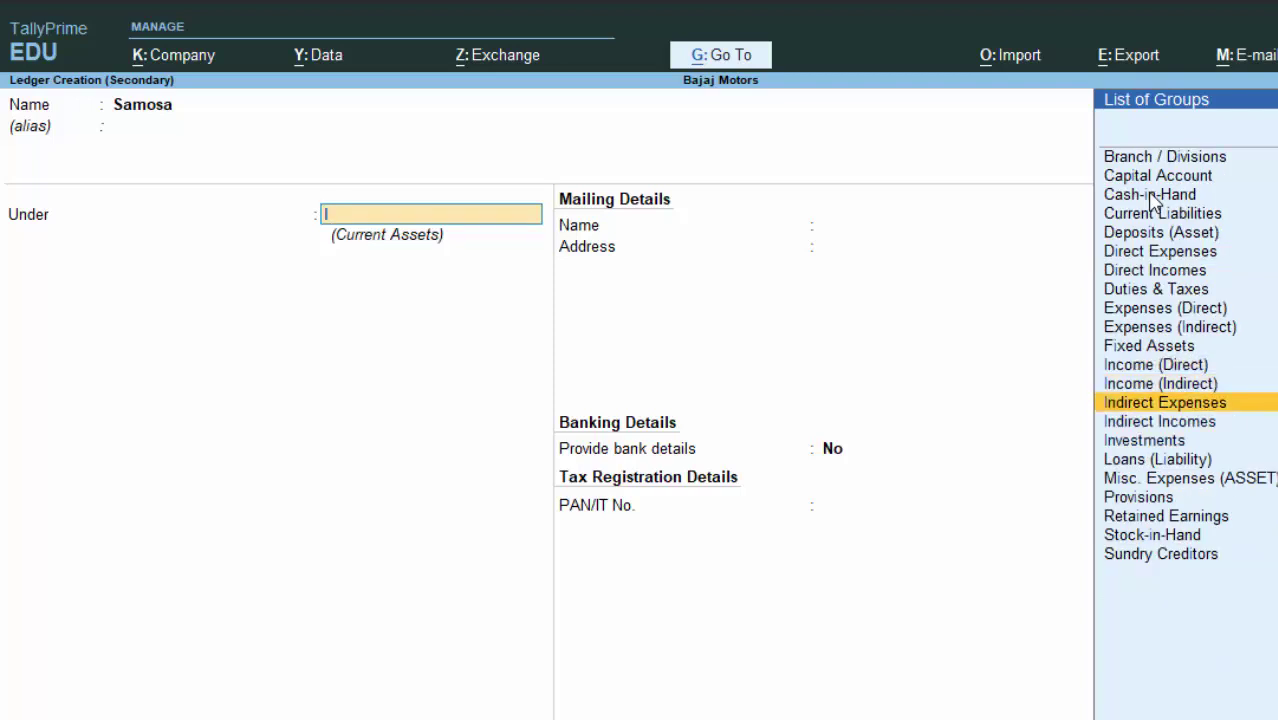
pyautogui.press('Down')
pyautogui.press('Up')
pyautogui.press('Return')
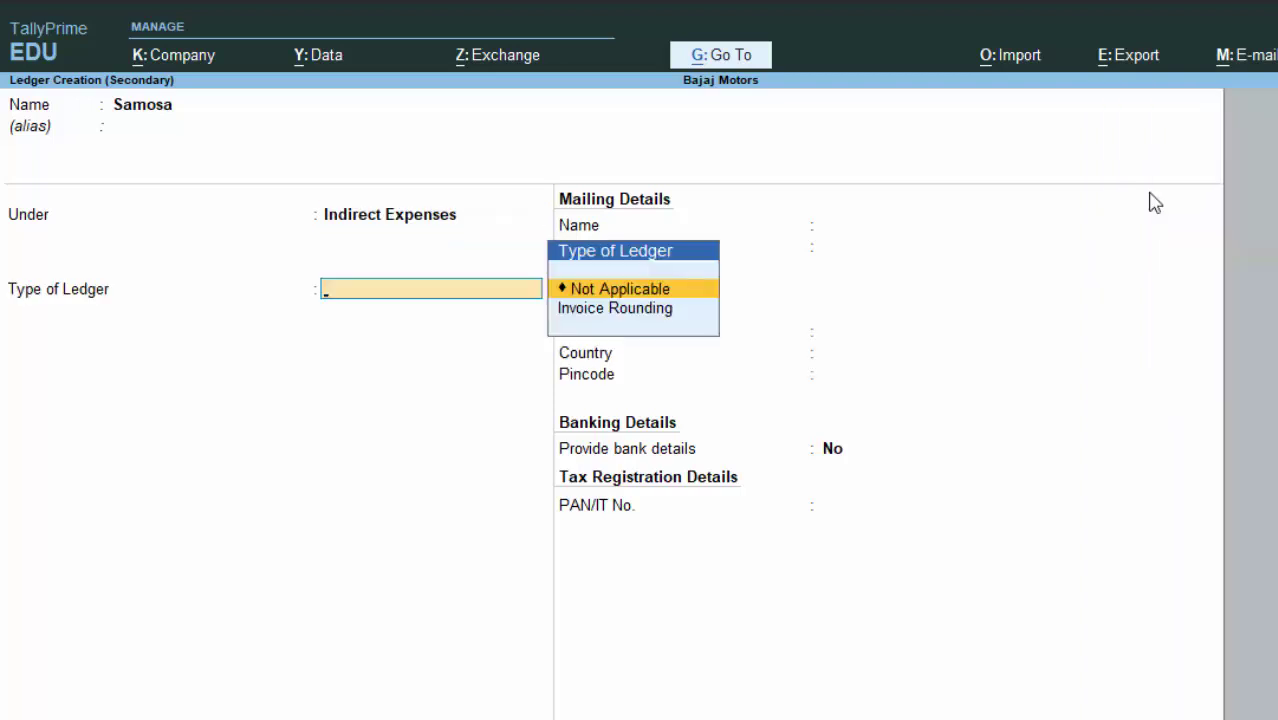
pyautogui.press('Return')
pyautogui.press('Return')
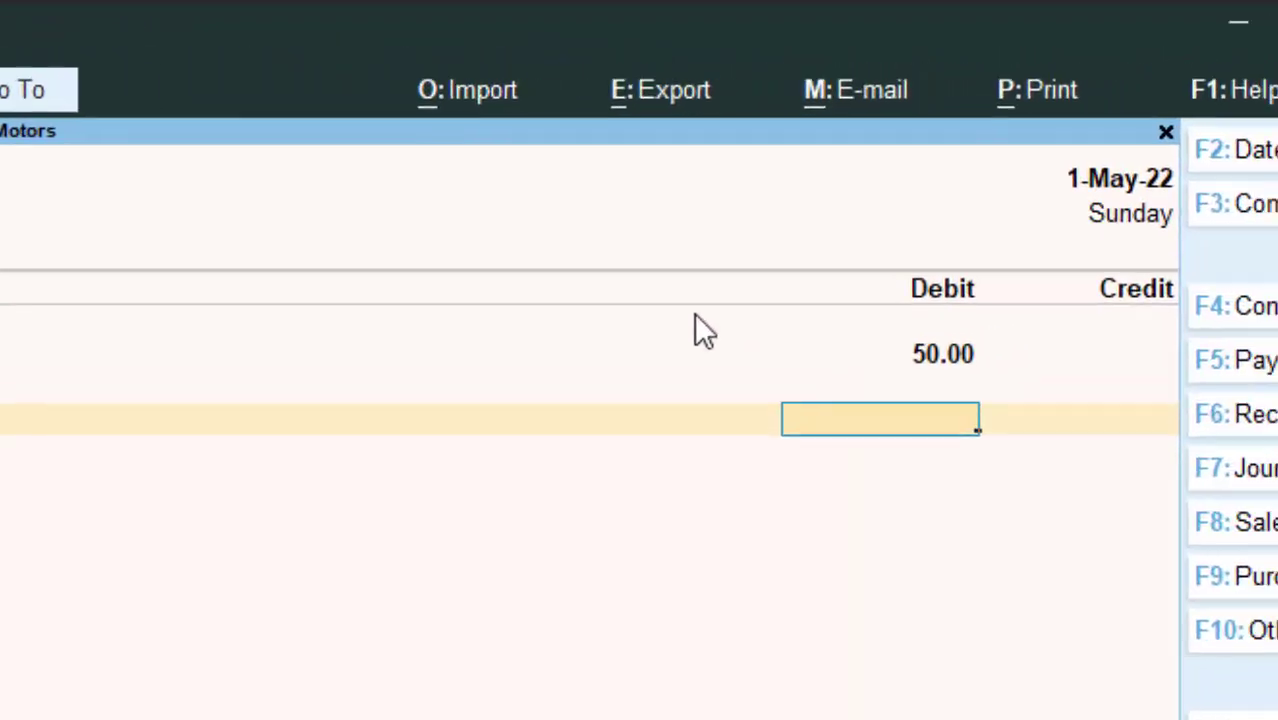
# Debit Samosa with 40 and choose Petty Cash as the voucher's credit ledger
pyautogui.write('40')
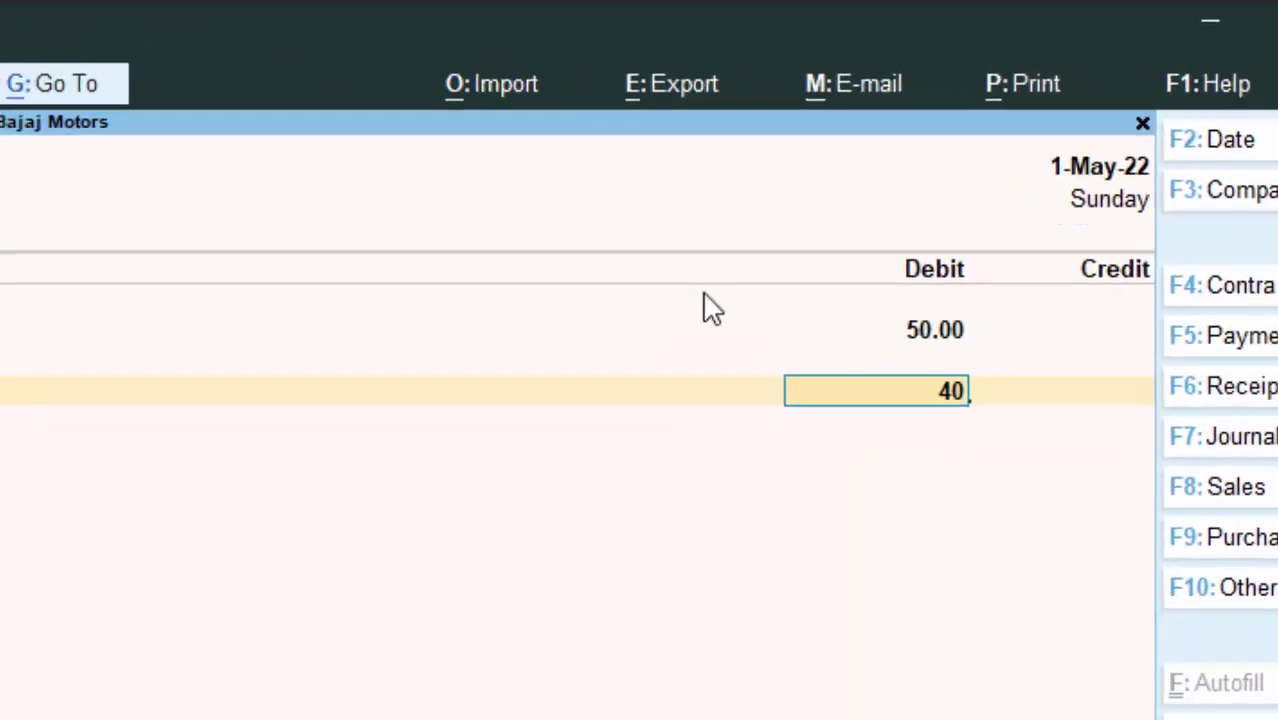
pyautogui.press('Return')
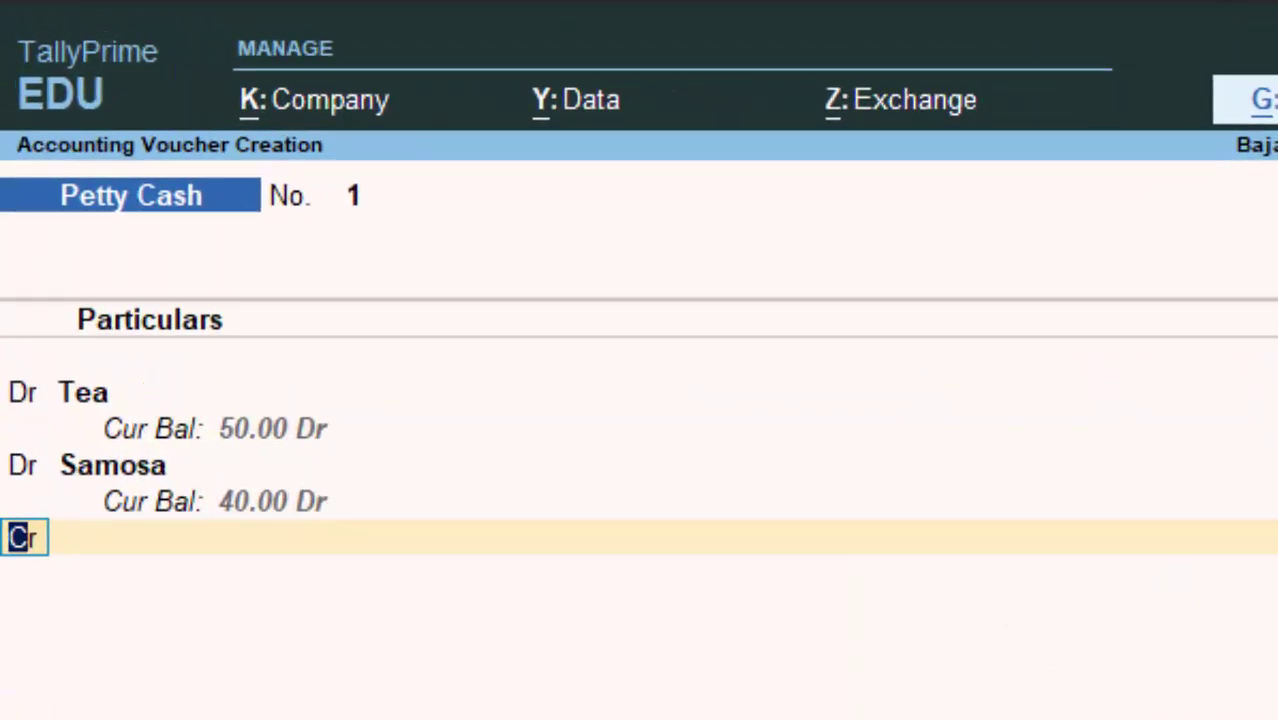
pyautogui.press('Return')
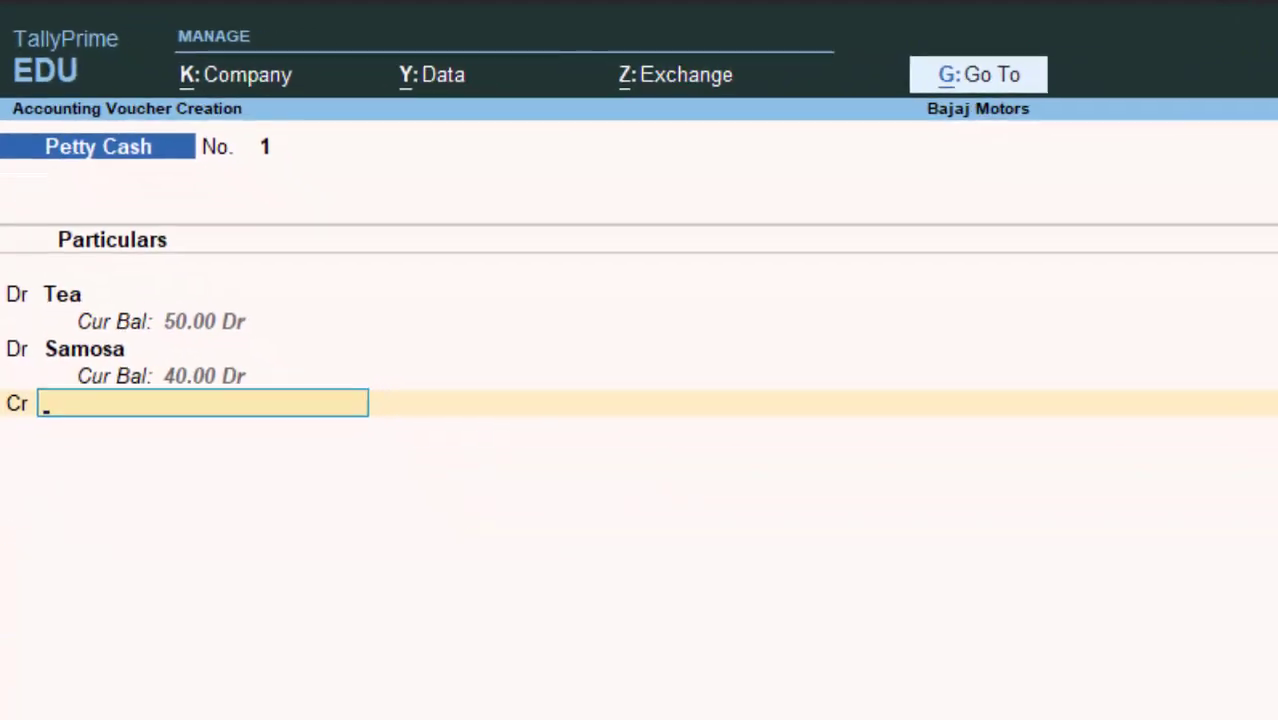
pyautogui.press('Down')
pyautogui.press('Down')
pyautogui.press('Return')
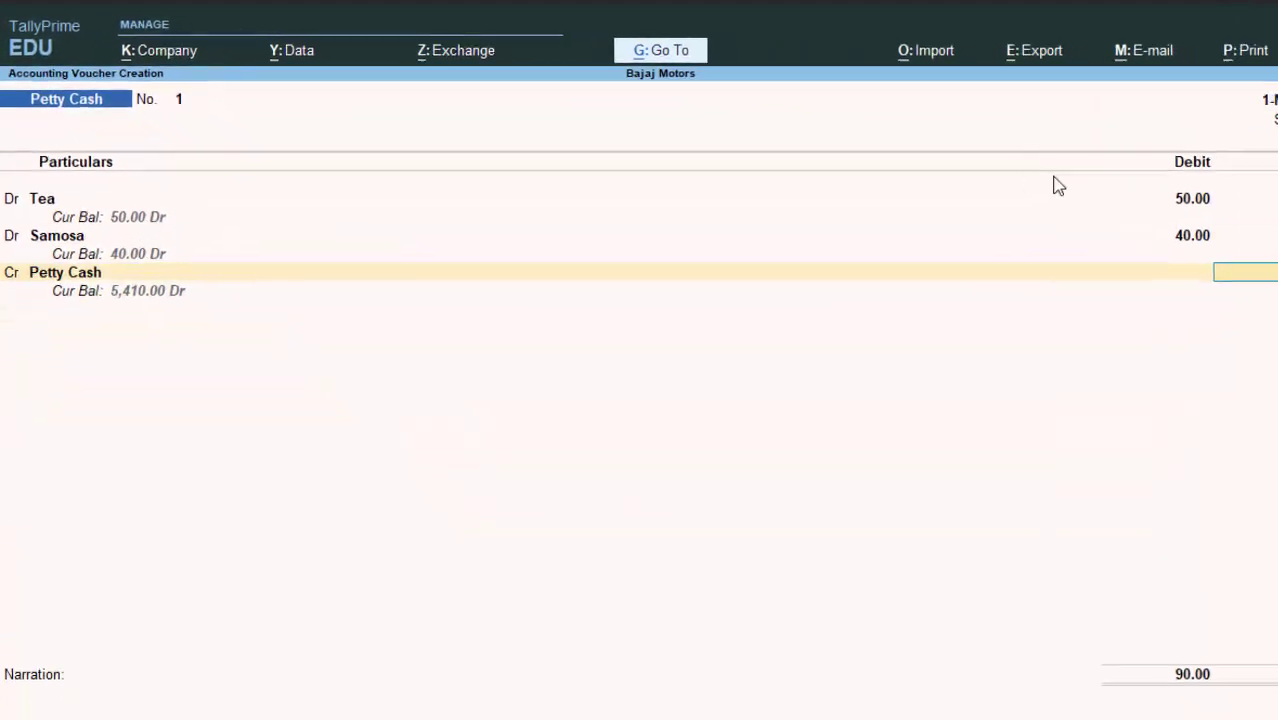
# Accept 90 as the Petty Cash credit amount, leave the narration blank and save the voucher
pyautogui.press('Return')
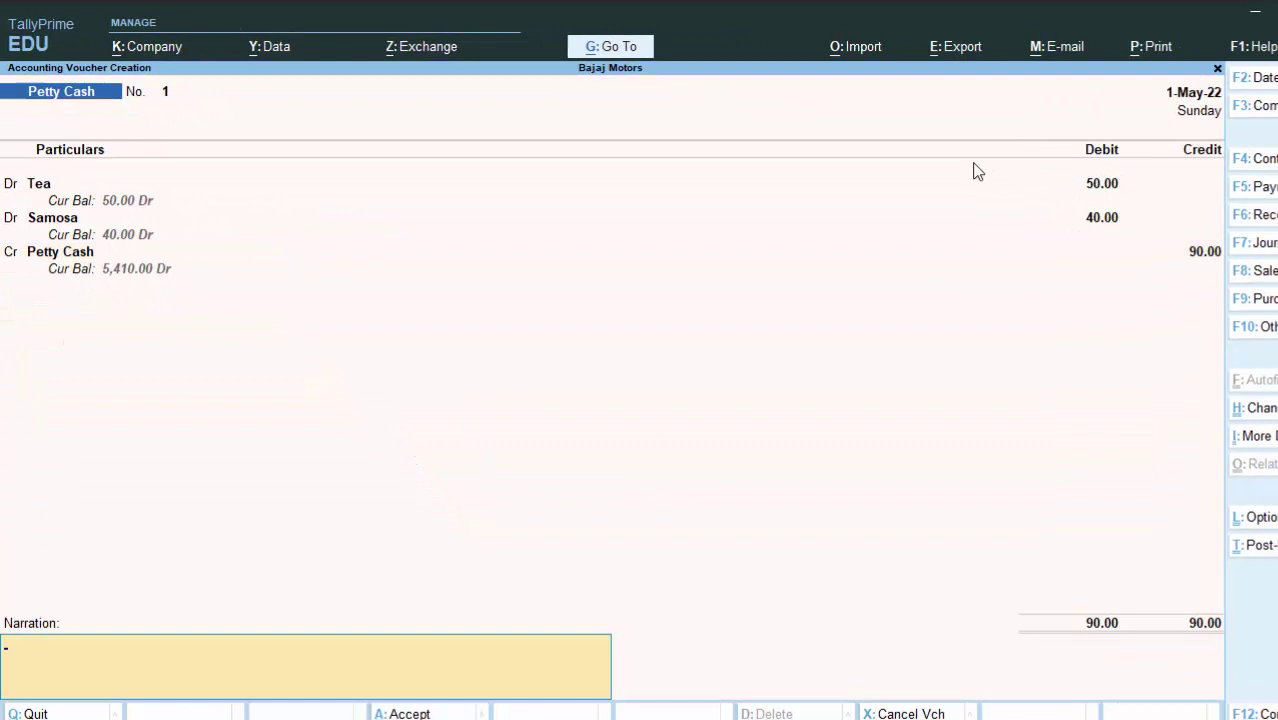
pyautogui.press('Return')
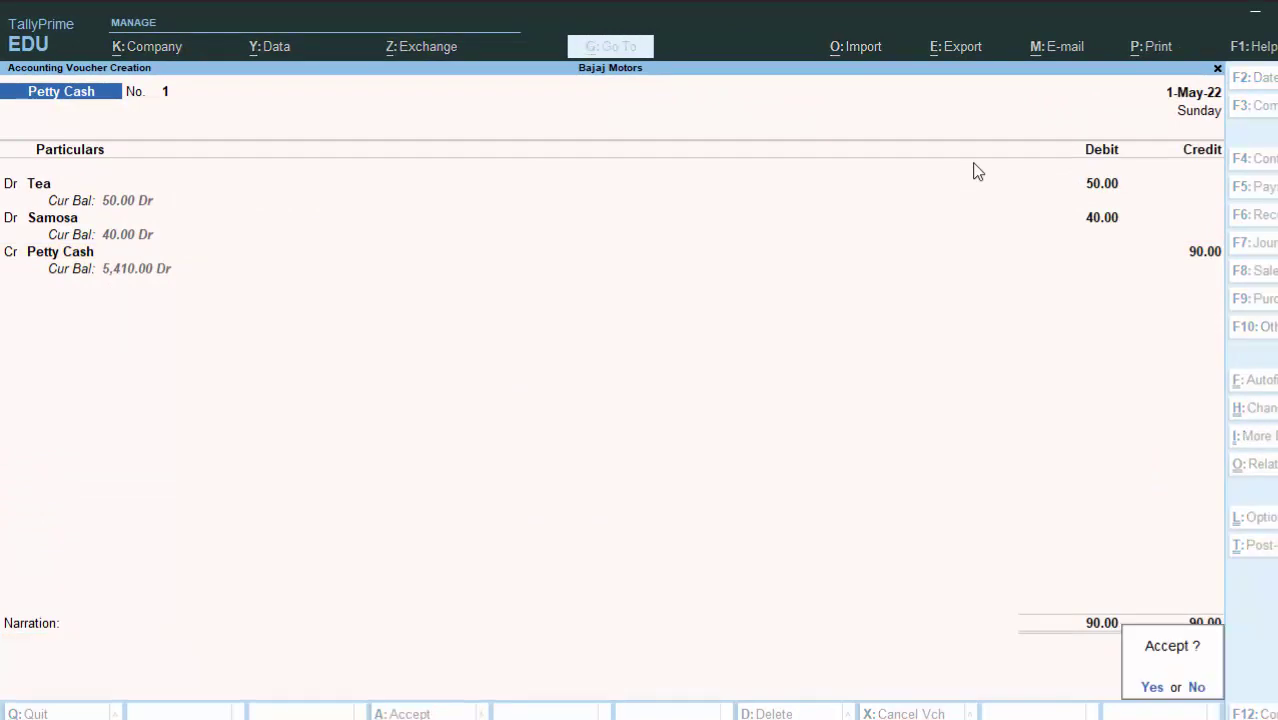
pyautogui.press('Return')
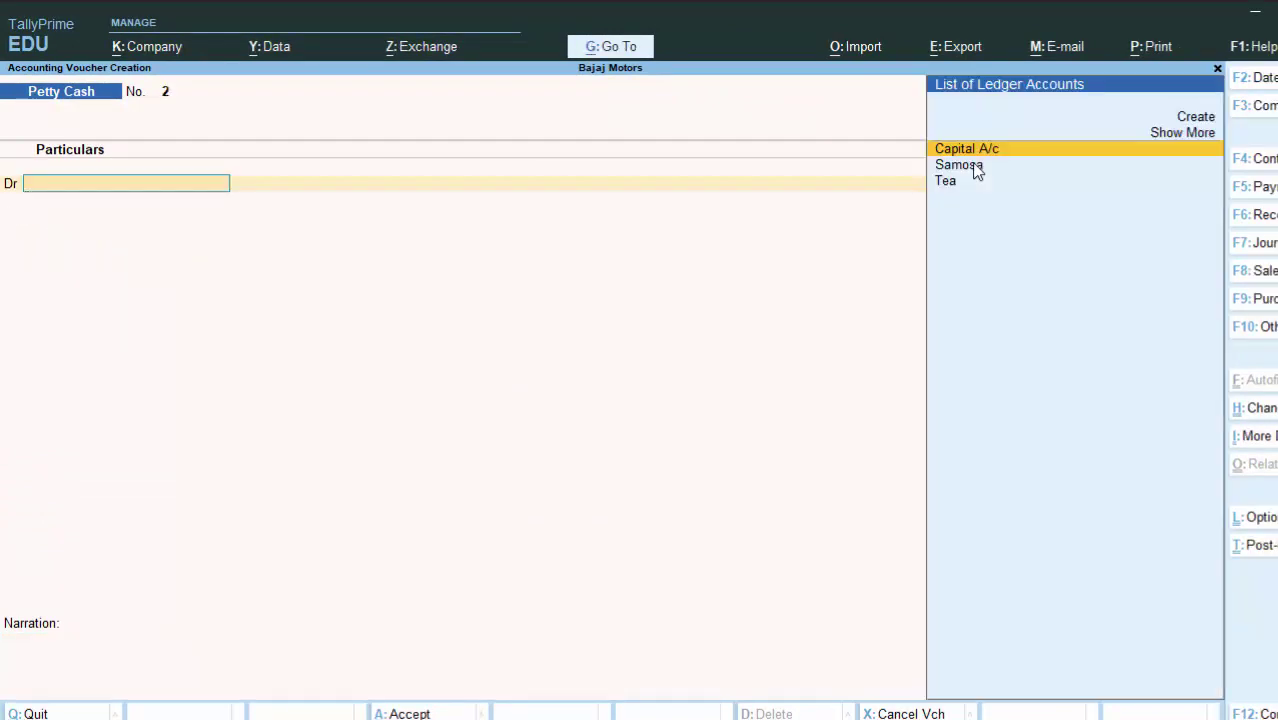